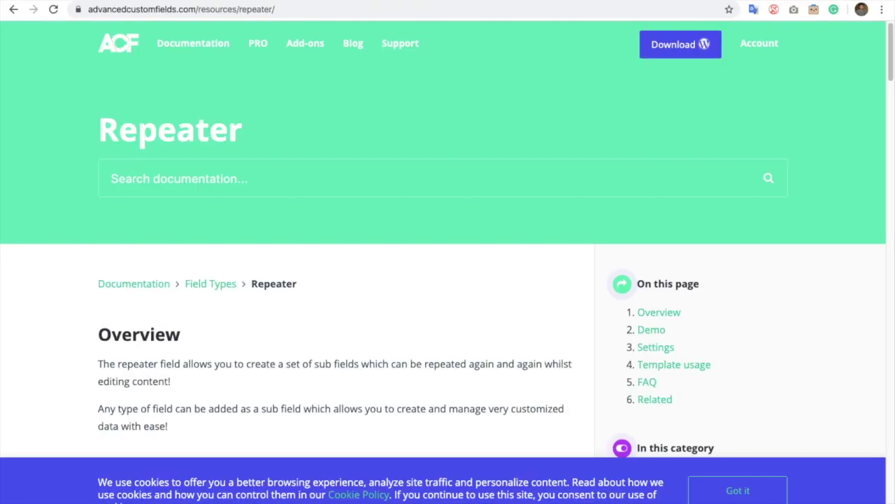
# Look over the overview and demo on the ACF Repeater documentation page, and open the PRO page.
pyautogui.scroll(-5, 285, 212)
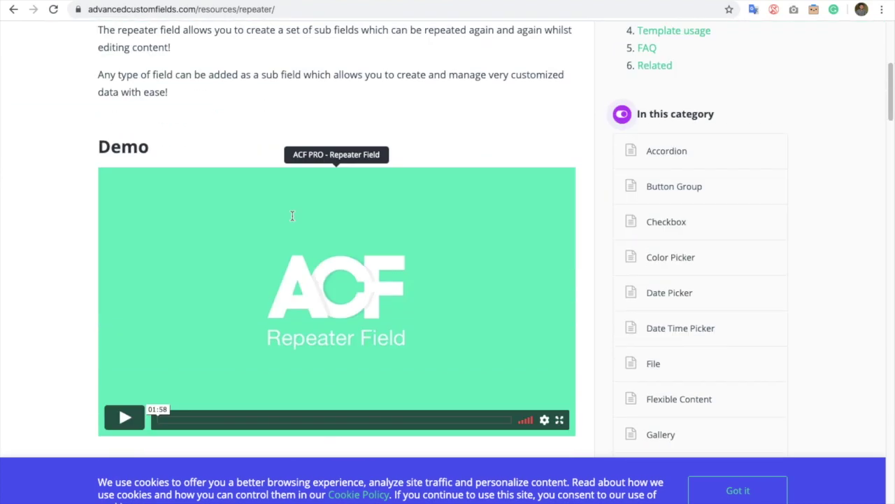
pyautogui.scroll(5, 292, 214)
pyautogui.click(261, 45)
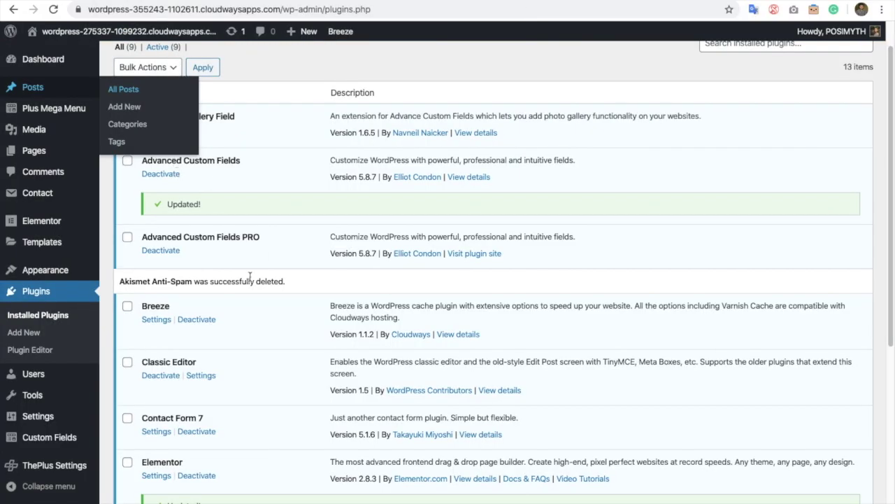
# Examine the installed plugins list, locating Advanced Custom Fields, Advanced Custom Fields PRO, Elementor and Elementor Pro.
pyautogui.scroll(1, 252, 261)
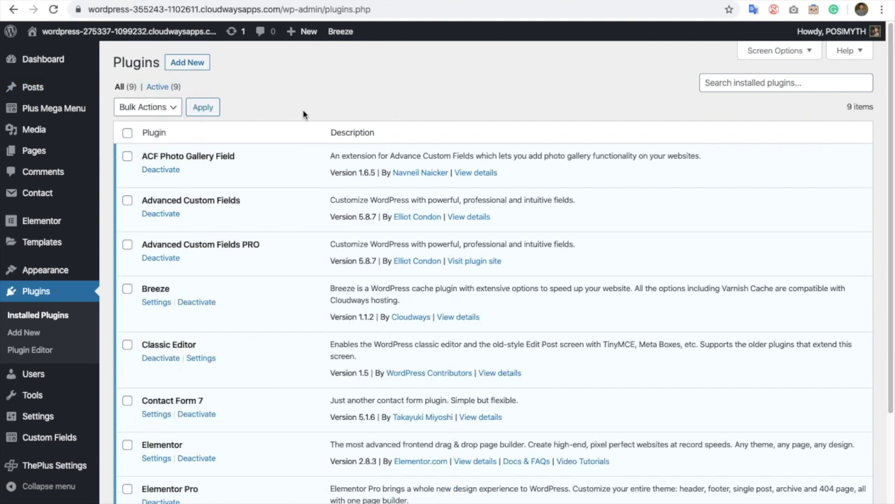
pyautogui.scroll(-1, 298, 186)
pyautogui.moveTo(287, 226); pyautogui.dragTo(138, 221)
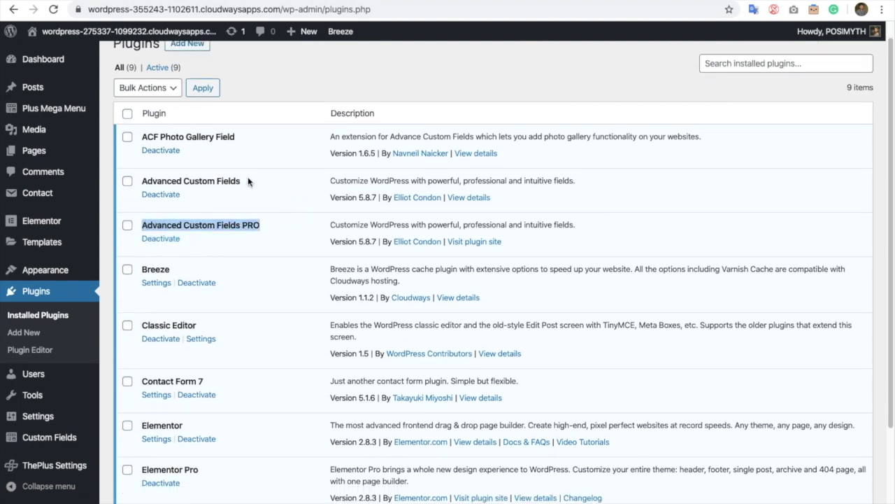
pyautogui.moveTo(241, 181); pyautogui.dragTo(129, 187)
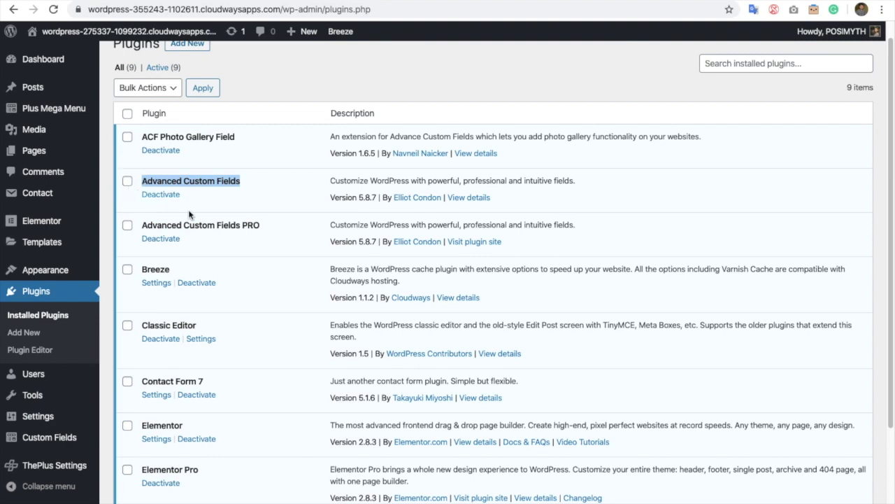
pyautogui.scroll(-3, 263, 250)
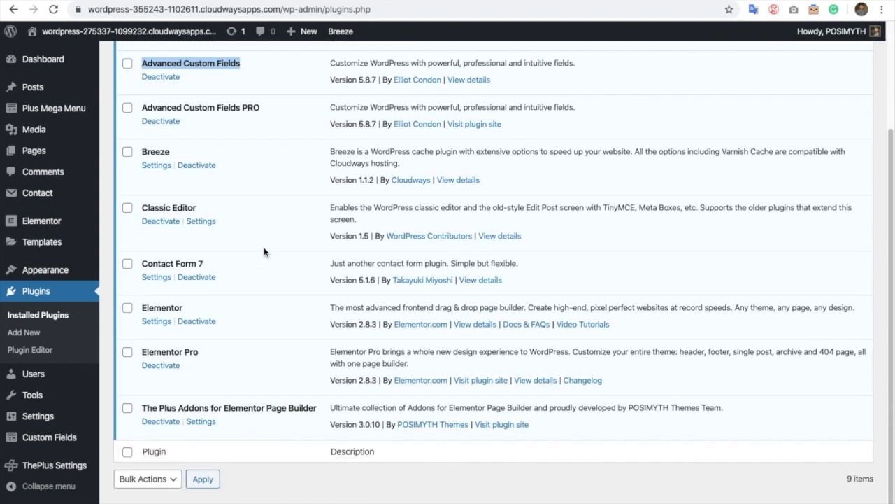
pyautogui.scroll(-1, 264, 251)
pyautogui.moveTo(207, 293); pyautogui.dragTo(142, 294)
pyautogui.moveTo(214, 340); pyautogui.dragTo(149, 339)
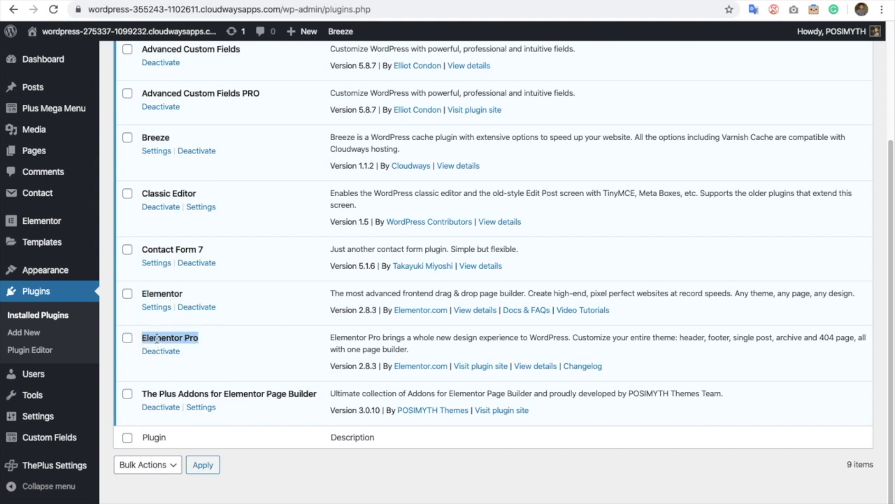
pyautogui.scroll(3, 231, 307)
pyautogui.click(294, 100)
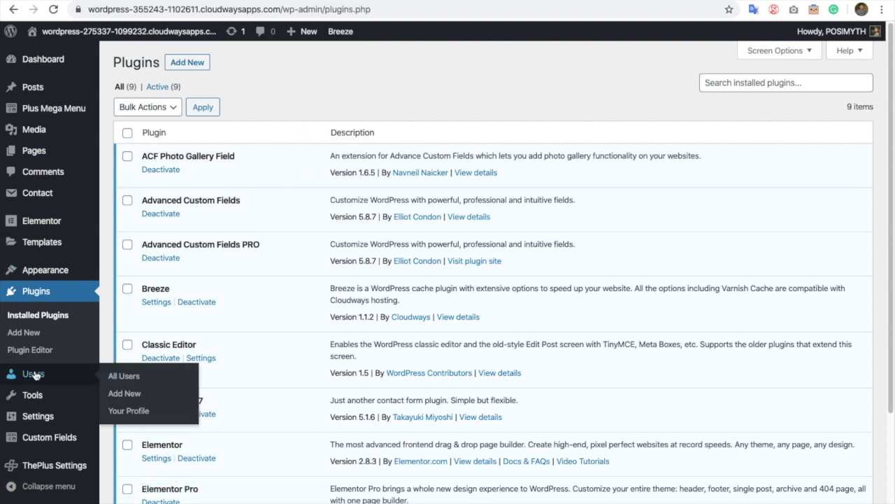
# Open the list of custom field groups in the WordPress admin.
pyautogui.moveTo(56, 448)
pyautogui.click(130, 440)
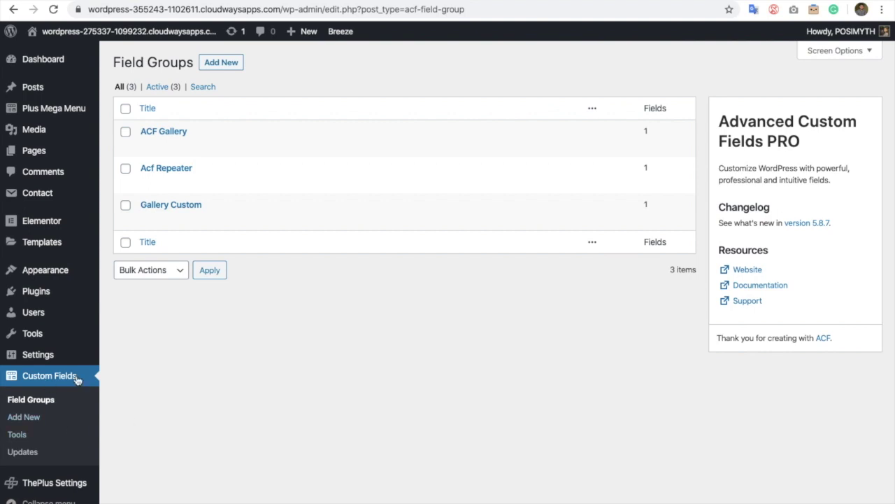
# Start a new field group titled "Test title" and add a first field to it.
pyautogui.click(215, 64)
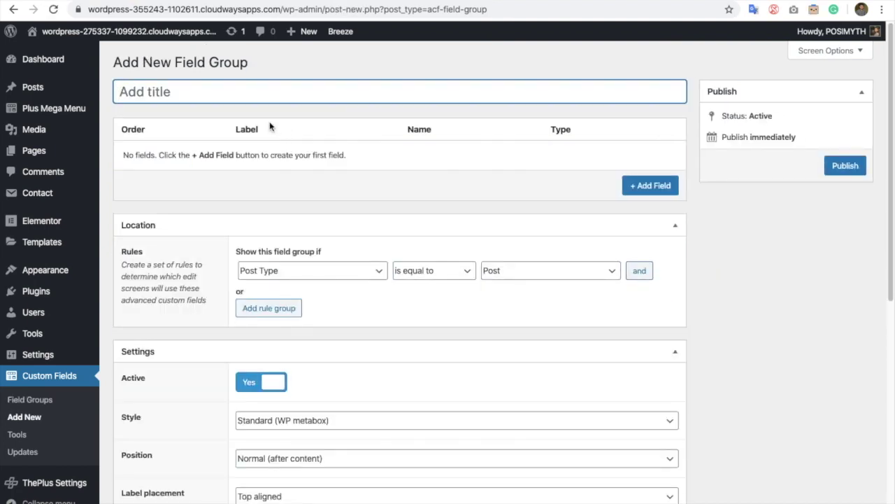
pyautogui.write('Test ti')
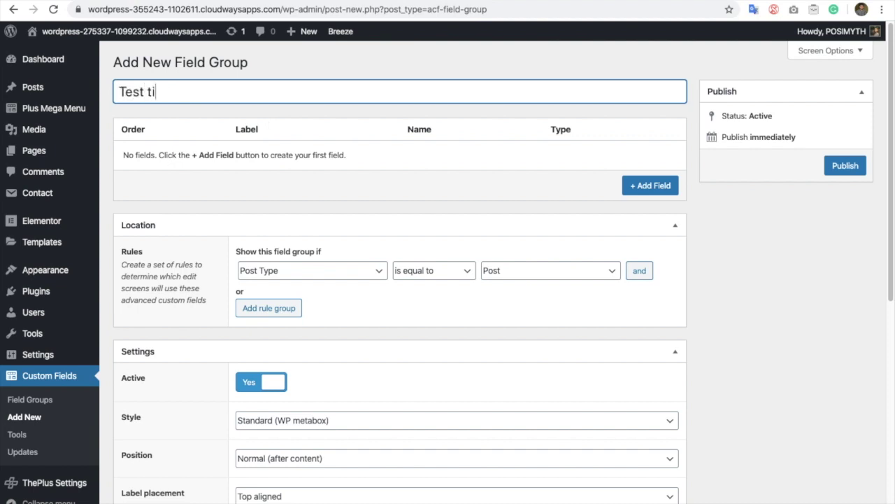
pyautogui.write('tle')
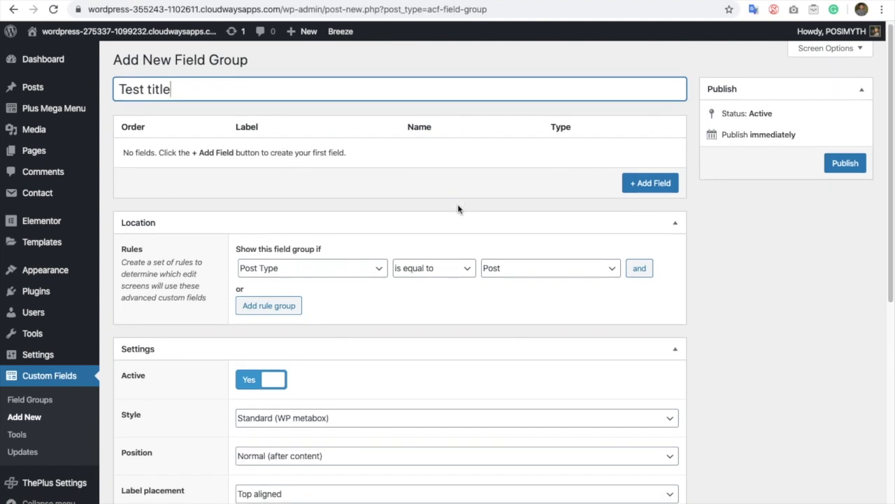
pyautogui.press('Return')
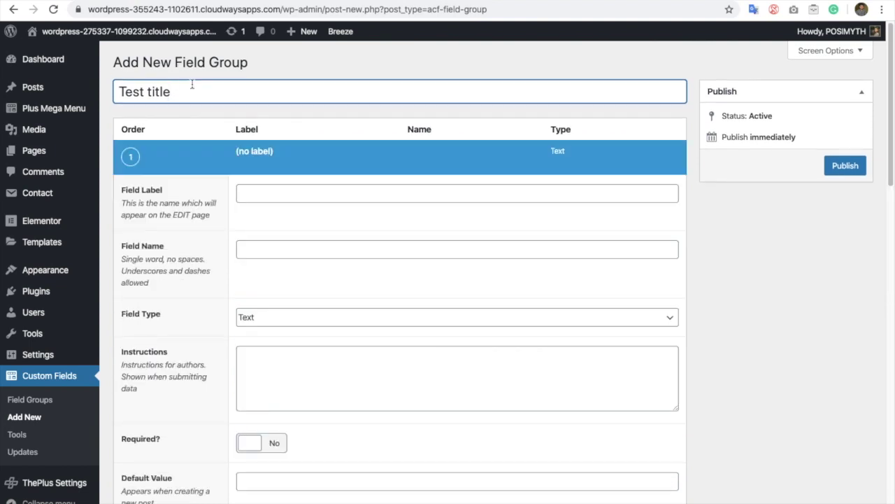
pyautogui.tripleClick(192, 84)
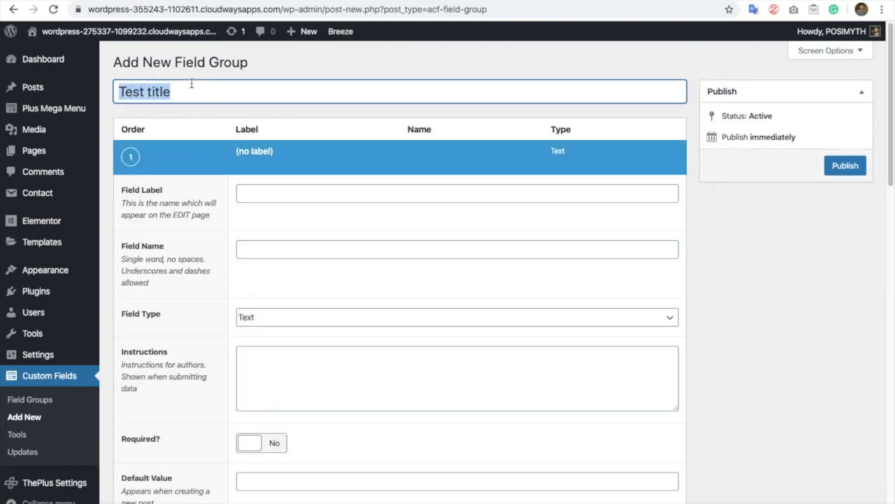
pyautogui.doubleClick(195, 87)
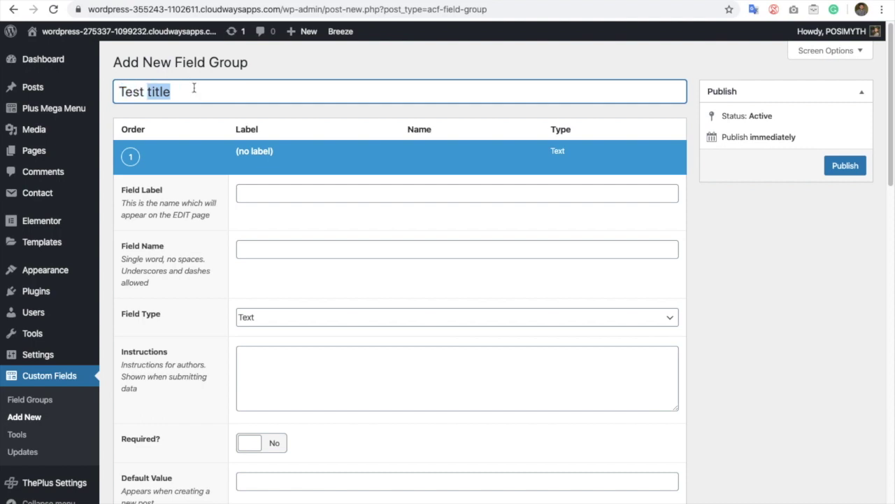
pyautogui.scroll(-5, 615, 151)
pyautogui.scroll(5, 597, 156)
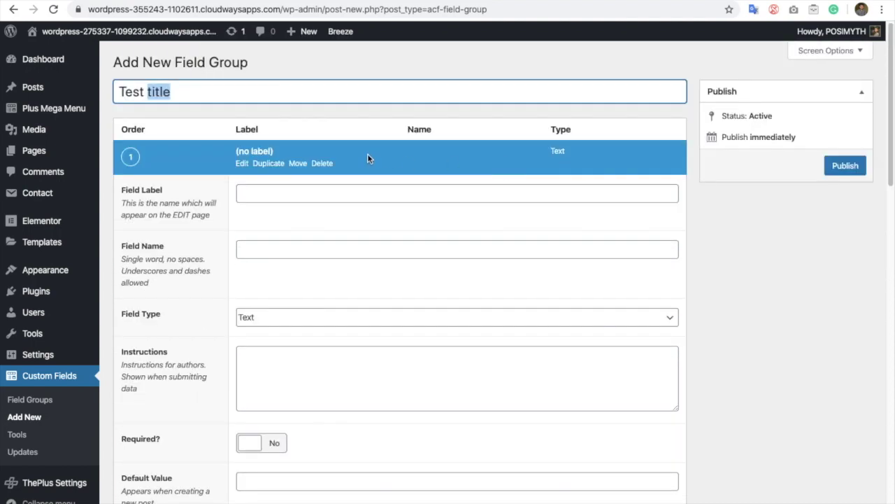
# Set the first field's label to "Label test" with the field name label_test.
pyautogui.click(270, 192)
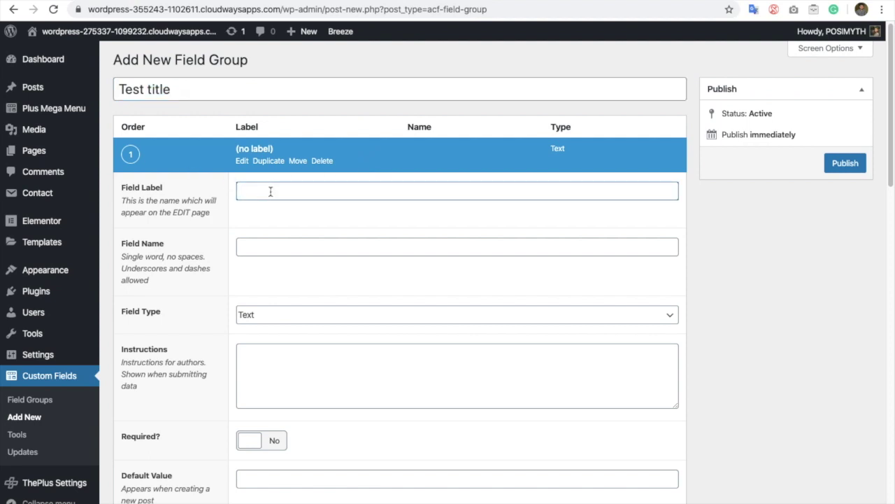
pyautogui.write('Label test')
pyautogui.press('Tab')
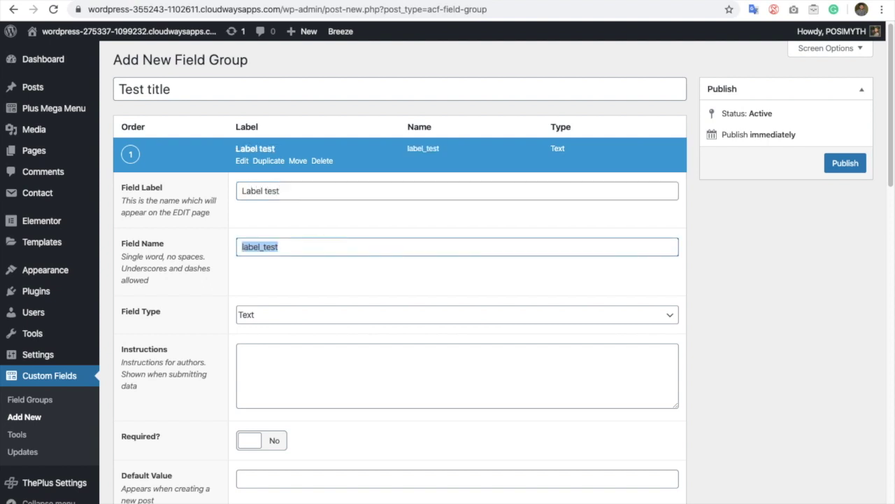
pyautogui.press('Tab')
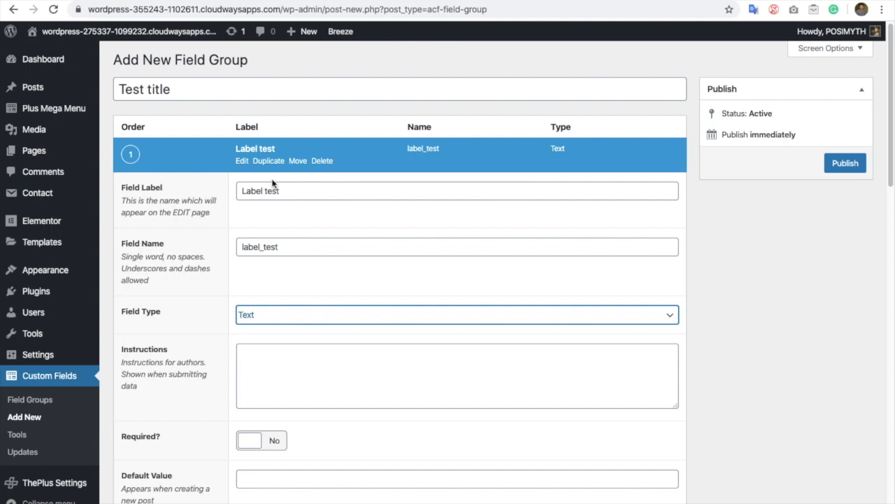
pyautogui.doubleClick(288, 244)
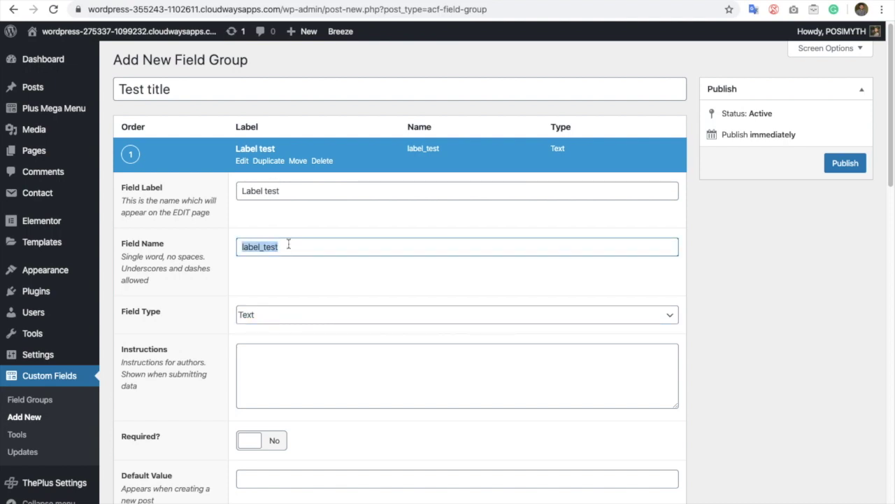
# Change the field type of "Label test" to Repeater.
pyautogui.scroll(-1, 275, 259)
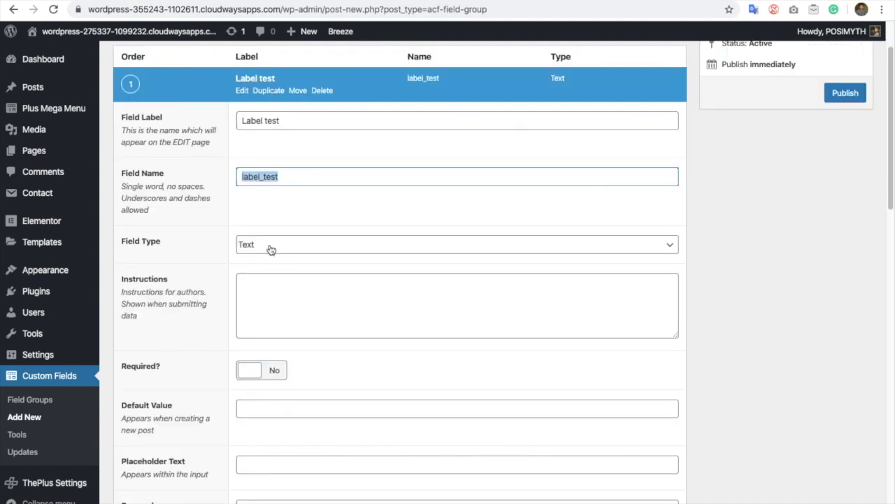
pyautogui.click(271, 251)
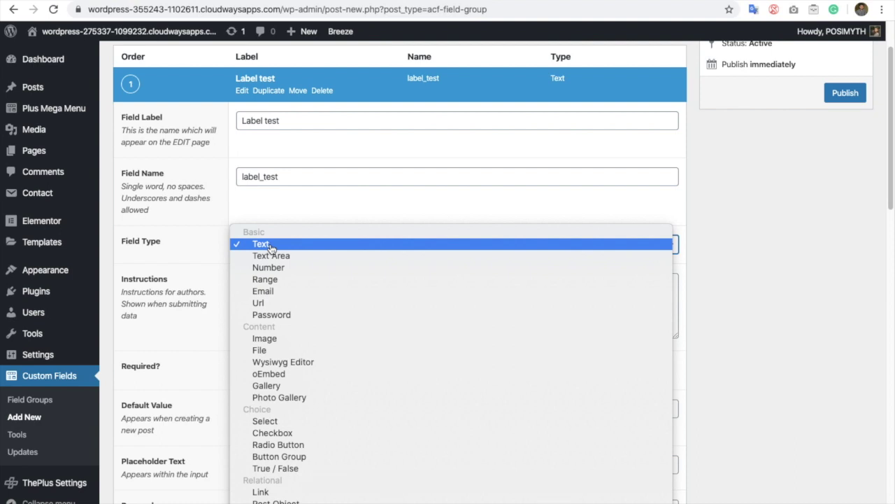
pyautogui.scroll(-5, 330, 377)
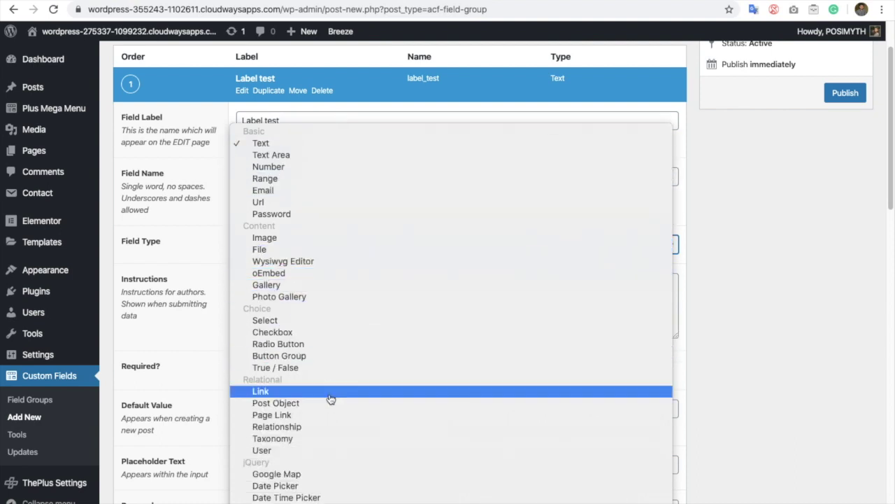
pyautogui.scroll(-3, 330, 398)
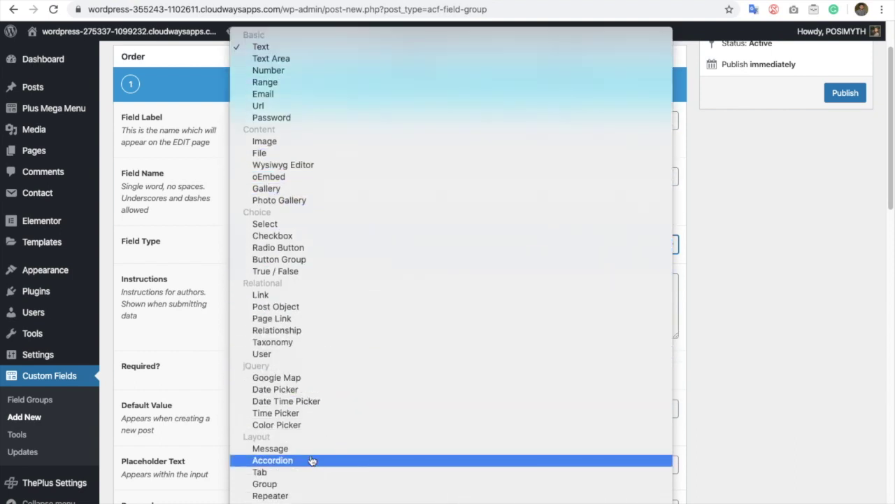
pyautogui.click(305, 496)
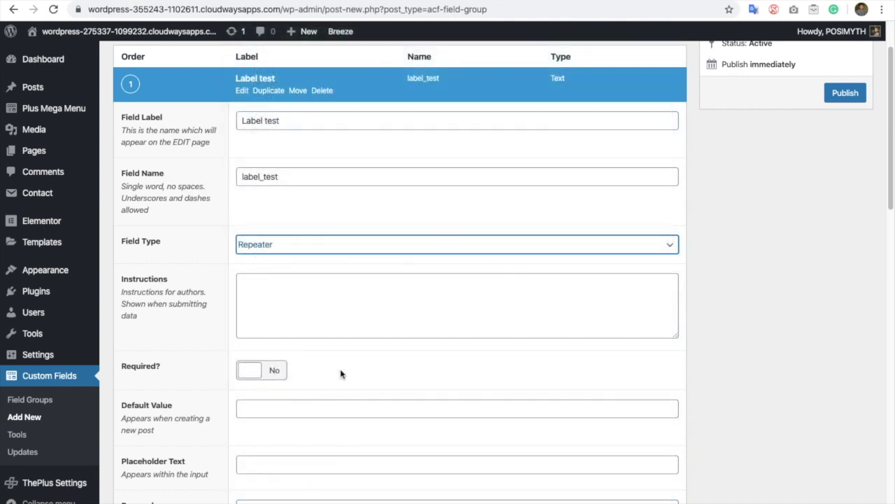
pyautogui.scroll(-1, 279, 289)
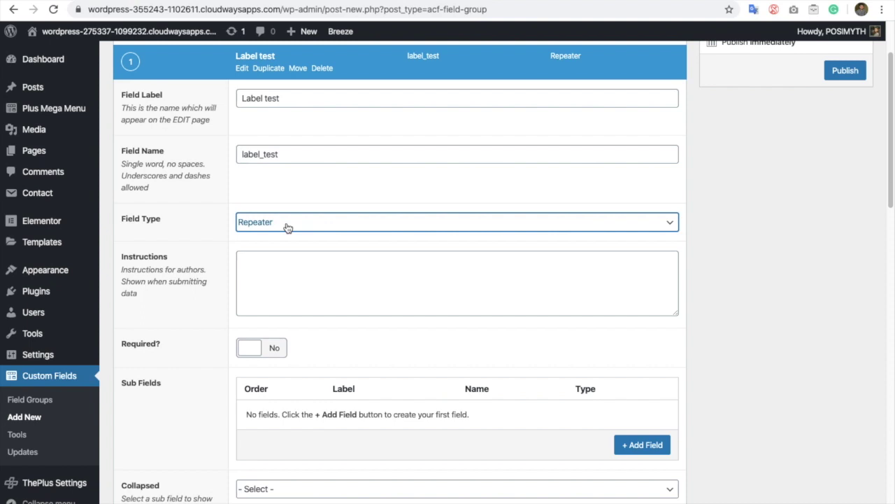
# Add a sub field to the "Label test" repeater, with label1 as its label and name.
pyautogui.scroll(-3, 291, 360)
pyautogui.click(170, 306)
pyautogui.moveTo(170, 306); pyautogui.dragTo(120, 305)
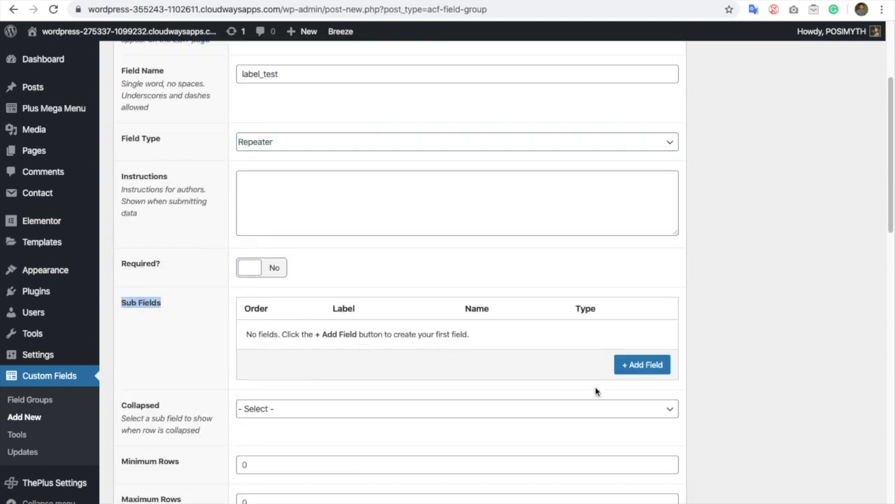
pyautogui.click(634, 377)
pyautogui.scroll(-4, 560, 388)
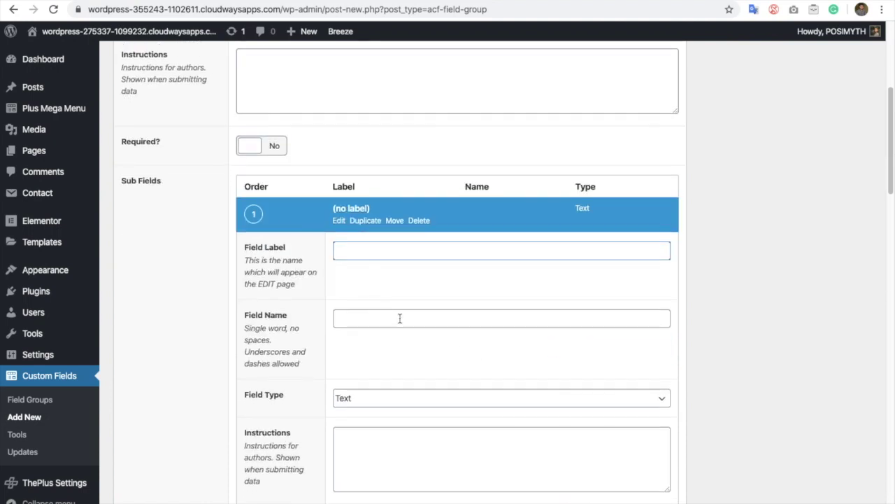
pyautogui.write('label1')
pyautogui.press('Tab')
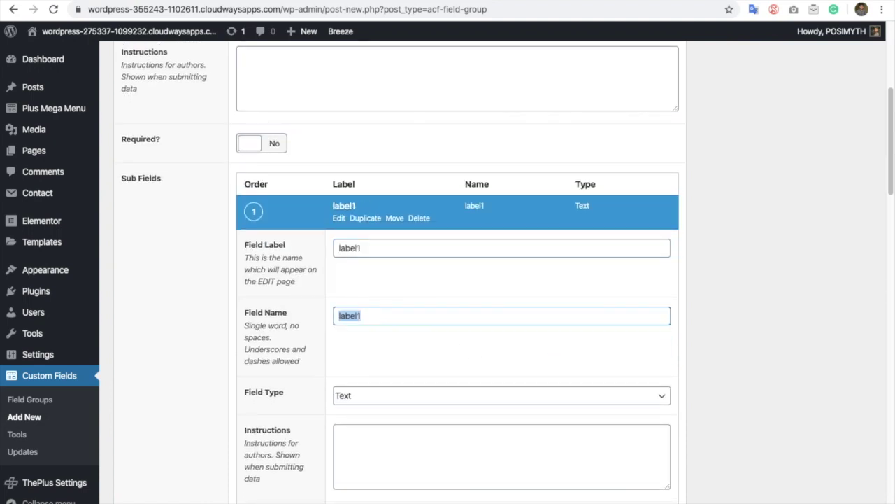
# Examine the available field types and the remaining settings of the label1 sub field.
pyautogui.scroll(-1, 388, 322)
pyautogui.click(374, 356)
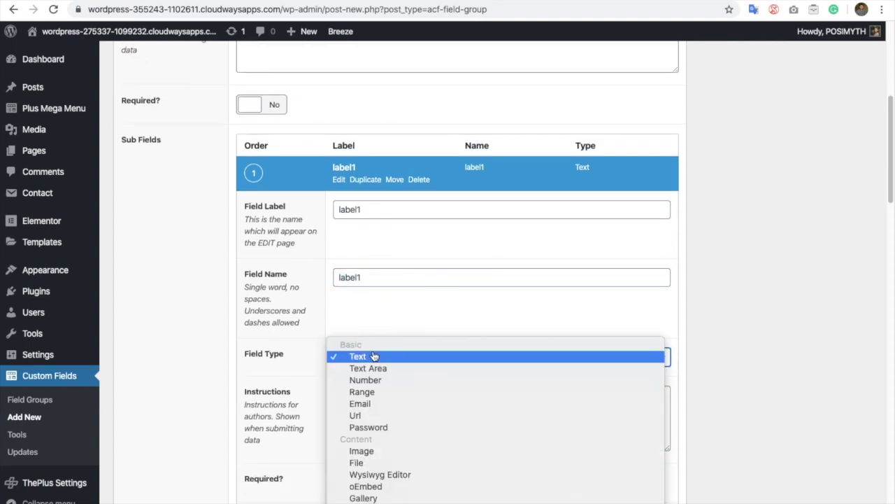
pyautogui.scroll(-5, 374, 357)
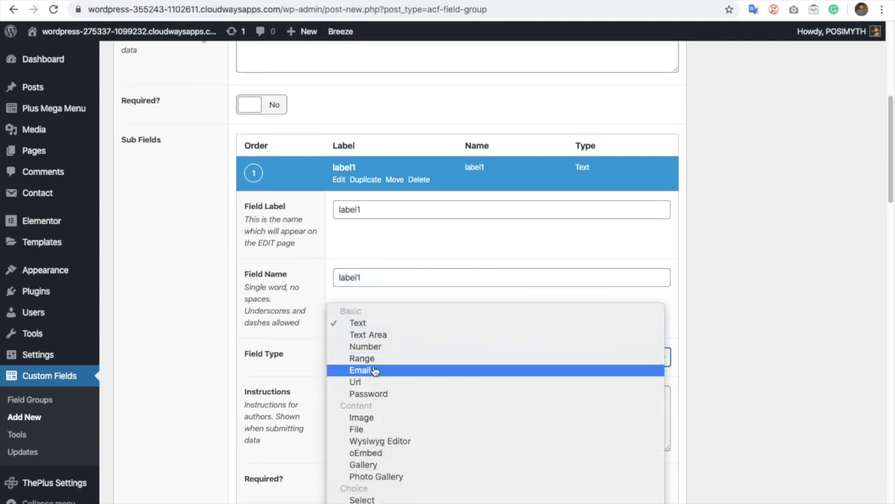
pyautogui.scroll(-5, 258, 359)
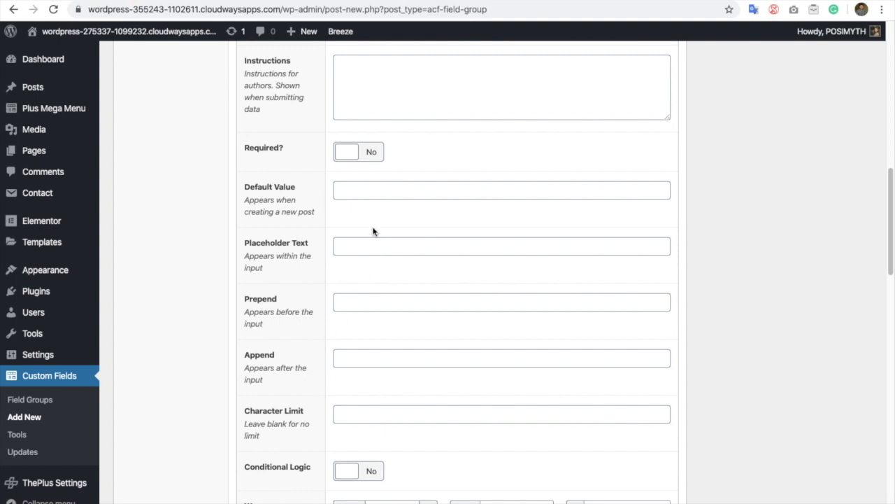
pyautogui.scroll(2, 370, 134)
pyautogui.click(370, 213)
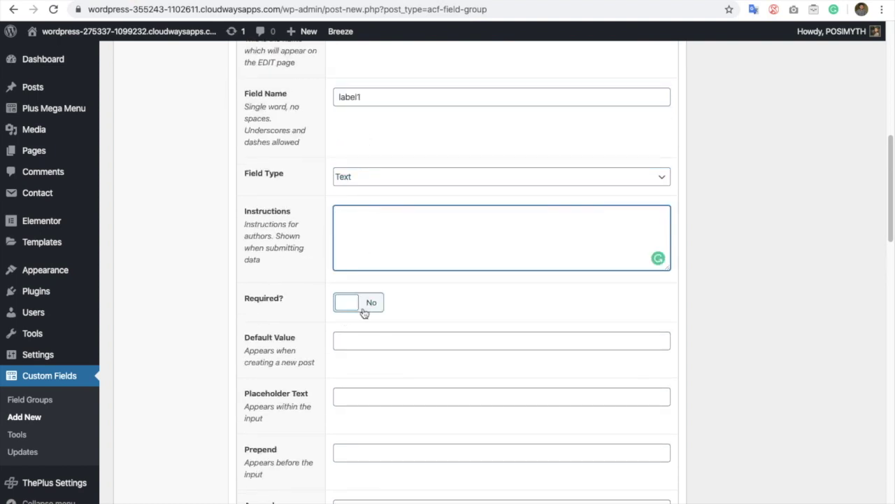
pyautogui.scroll(-2, 363, 375)
pyautogui.scroll(-4, 364, 376)
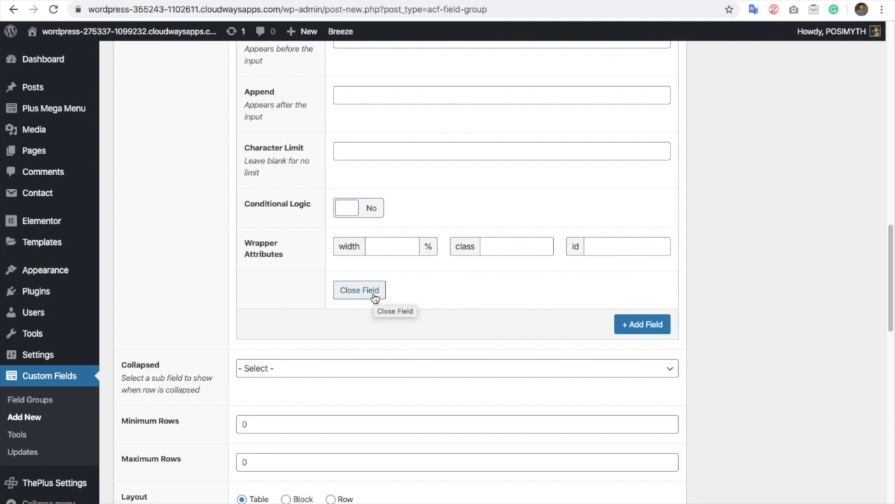
# Leave the unsaved "Test title" field group and return to the field groups list.
pyautogui.click(41, 399)
pyautogui.click(542, 165)
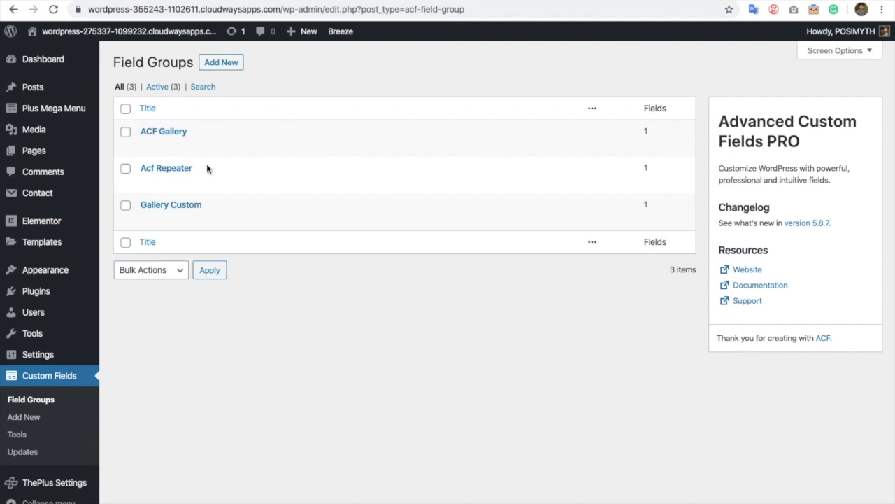
# Open the Acf Repeater field group and examine the Repeter field's name, type and sub fields.
pyautogui.click(149, 183)
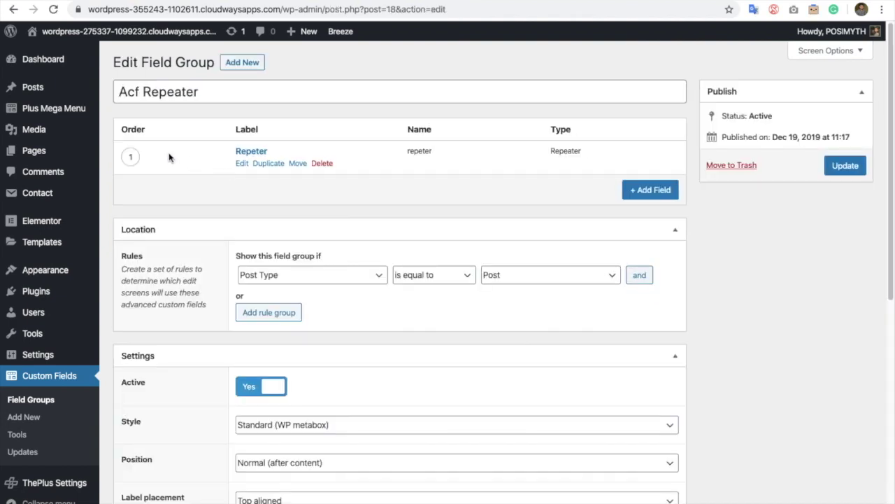
pyautogui.click(242, 165)
pyautogui.scroll(-2, 220, 228)
pyautogui.scroll(1, 245, 169)
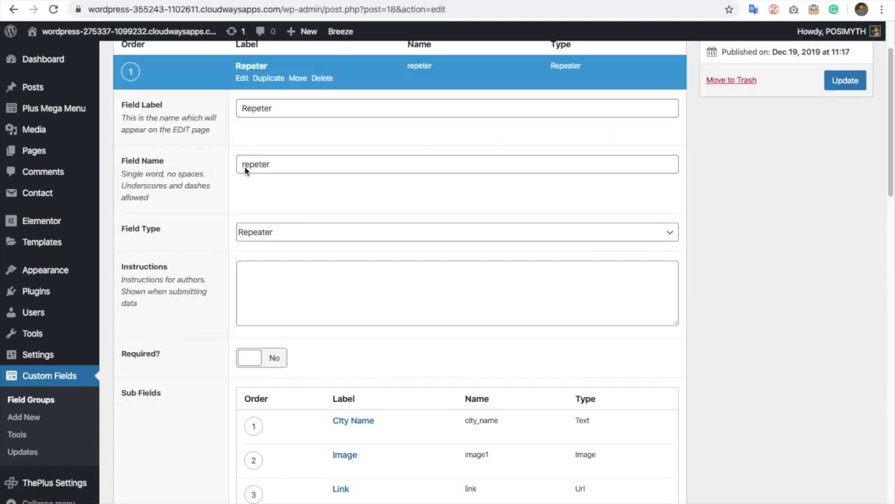
pyautogui.moveTo(279, 166); pyautogui.dragTo(221, 168)
pyautogui.scroll(-3, 217, 245)
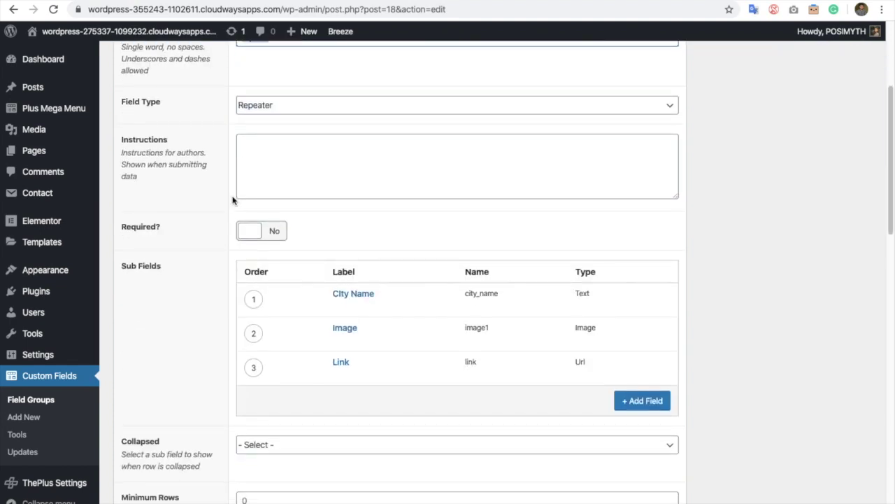
pyautogui.scroll(-3, 233, 200)
pyautogui.moveTo(266, 196)
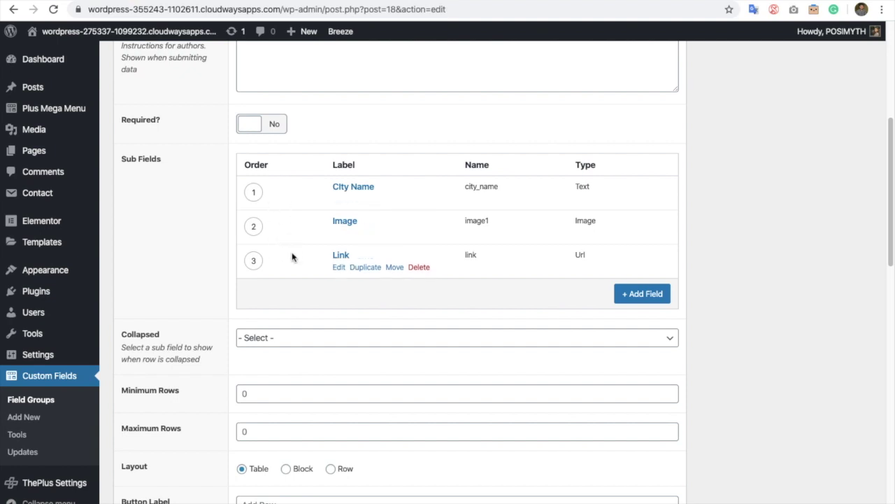
# Expand the City Name sub field and examine its field type and remaining settings.
pyautogui.scroll(-1, 292, 257)
pyautogui.click(337, 174)
pyautogui.scroll(-2, 337, 209)
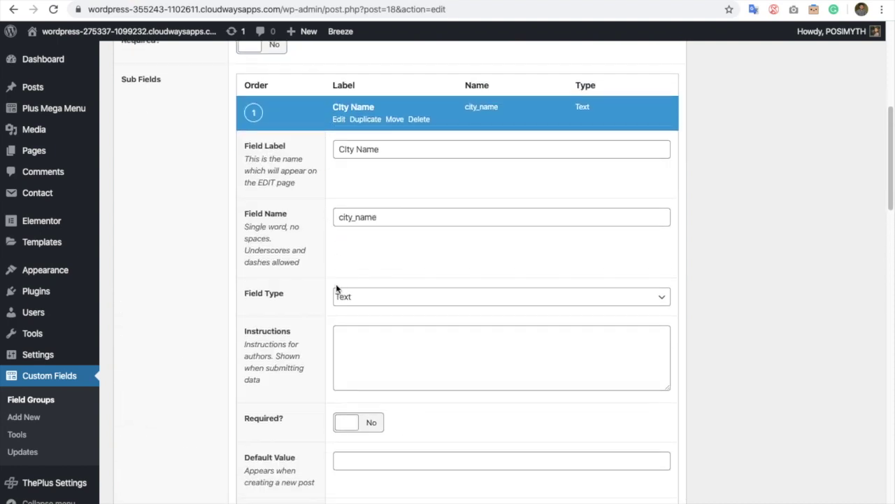
pyautogui.click(352, 297)
pyautogui.click(352, 297)
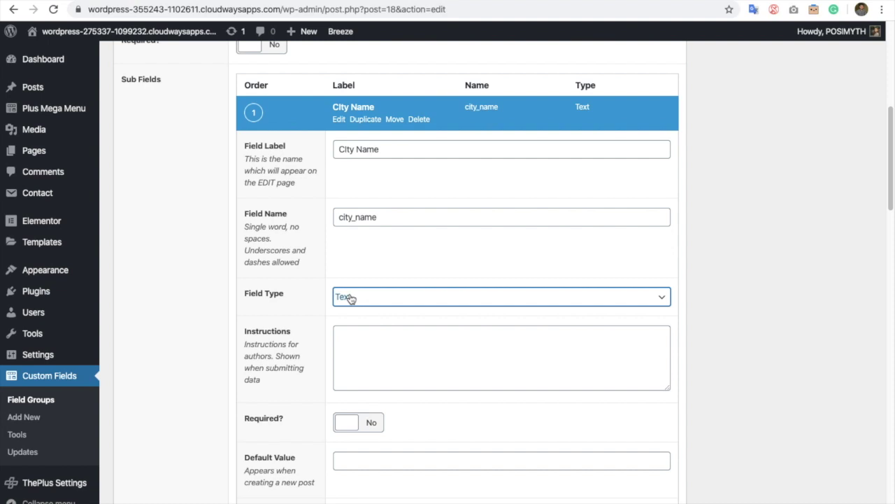
pyautogui.scroll(-7, 323, 299)
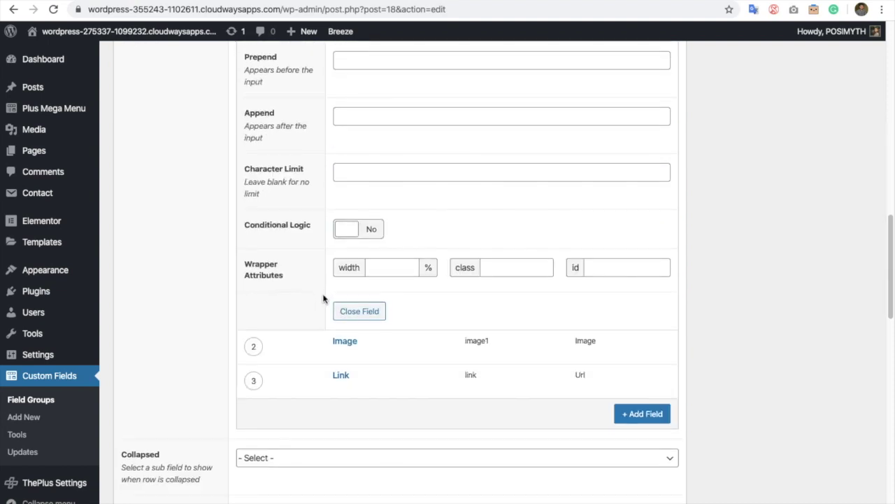
# Expand the Image sub field and examine its field type and remaining settings.
pyautogui.scroll(-2, 323, 299)
pyautogui.click(338, 206)
pyautogui.scroll(-2, 303, 197)
pyautogui.scroll(1, 300, 205)
pyautogui.click(358, 97)
pyautogui.click(358, 96)
pyautogui.scroll(-6, 308, 245)
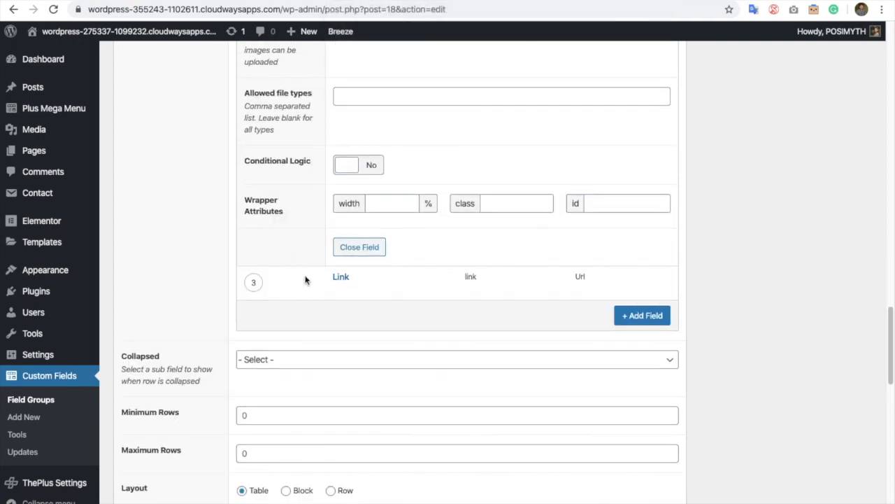
# Expand the Link sub field and check its field type among the available types, keeping Url.
pyautogui.click(338, 291)
pyautogui.scroll(-3, 298, 255)
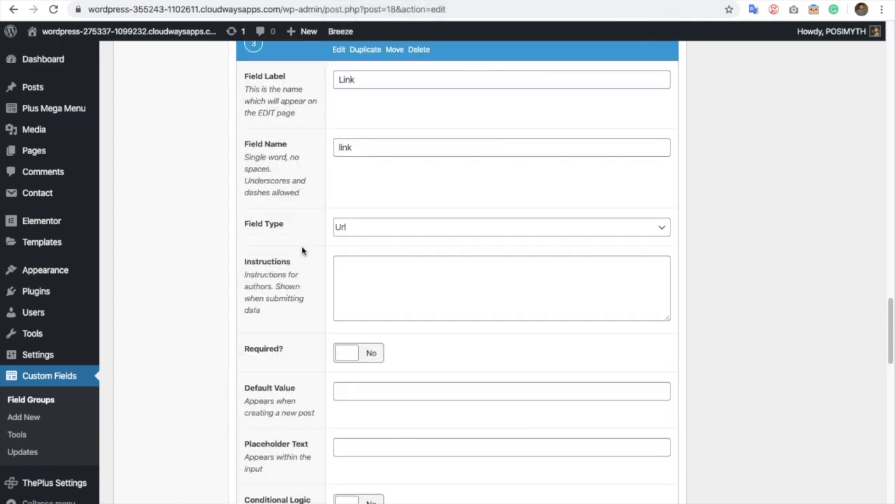
pyautogui.click(350, 228)
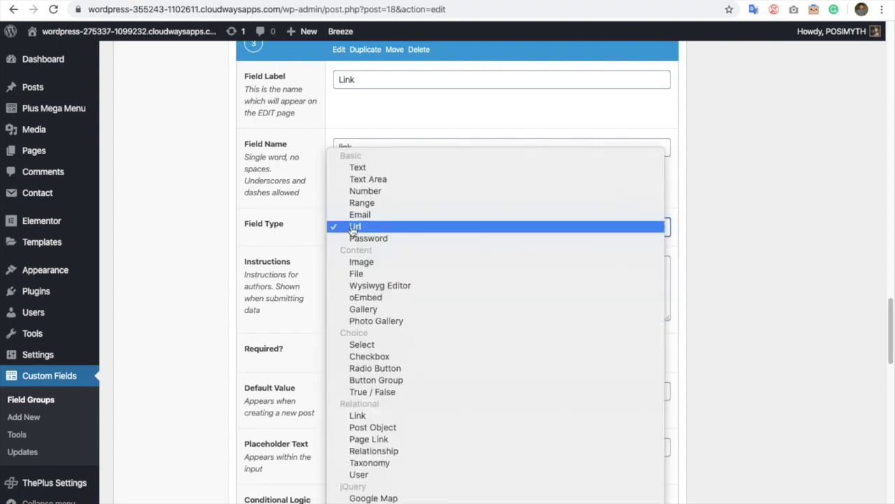
pyautogui.click(354, 228)
pyautogui.scroll(-6, 292, 244)
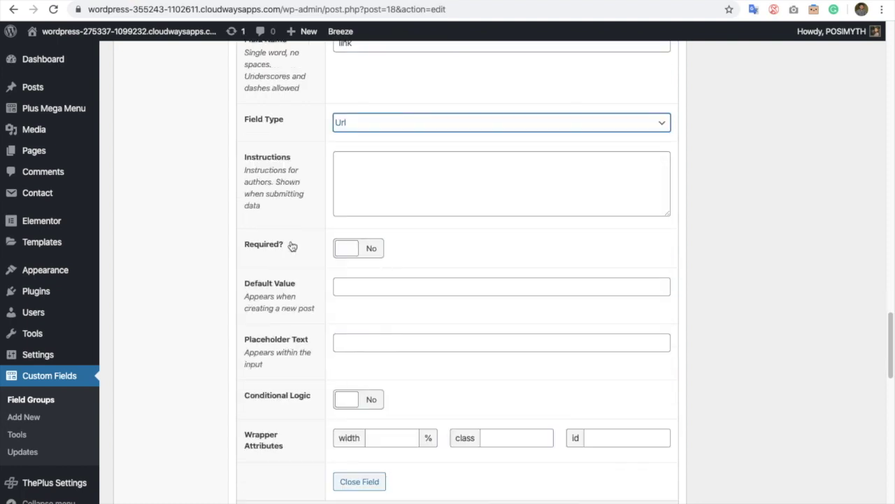
# Review the location rules and settings of the Acf Repeater field group and update the group.
pyautogui.scroll(15, 332, 201)
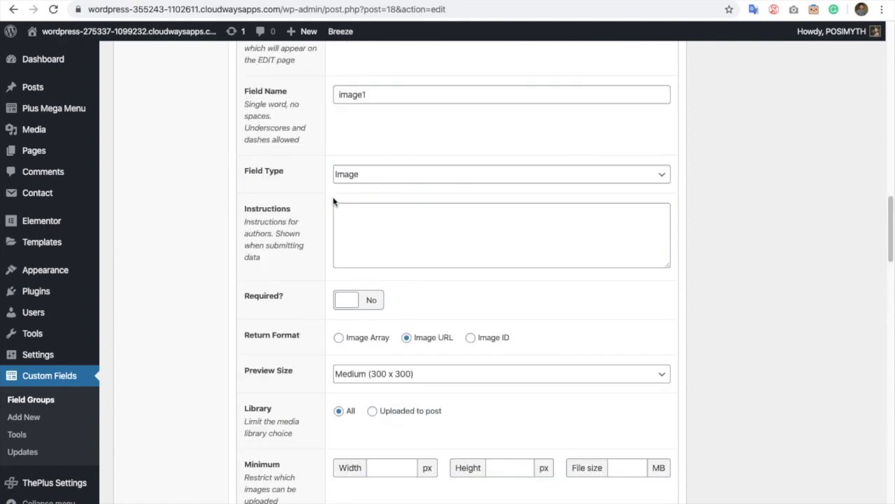
pyautogui.scroll(-20, 333, 202)
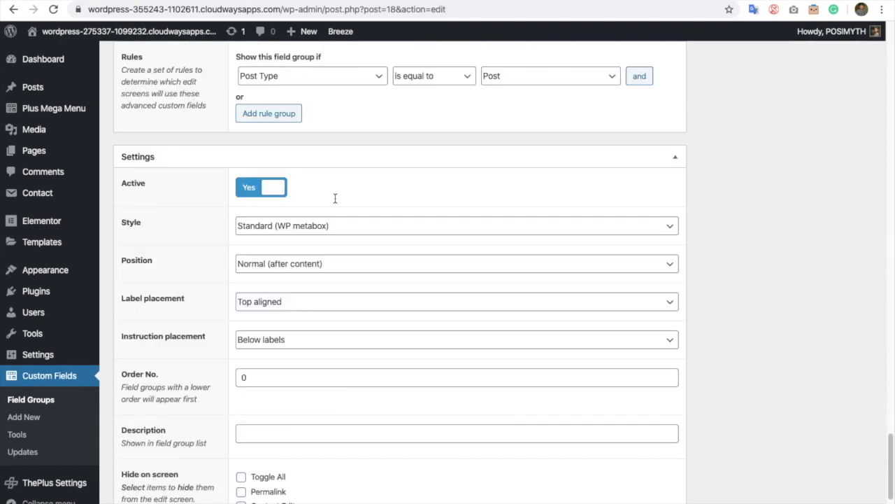
pyautogui.scroll(5, 334, 197)
pyautogui.scroll(-2, 336, 207)
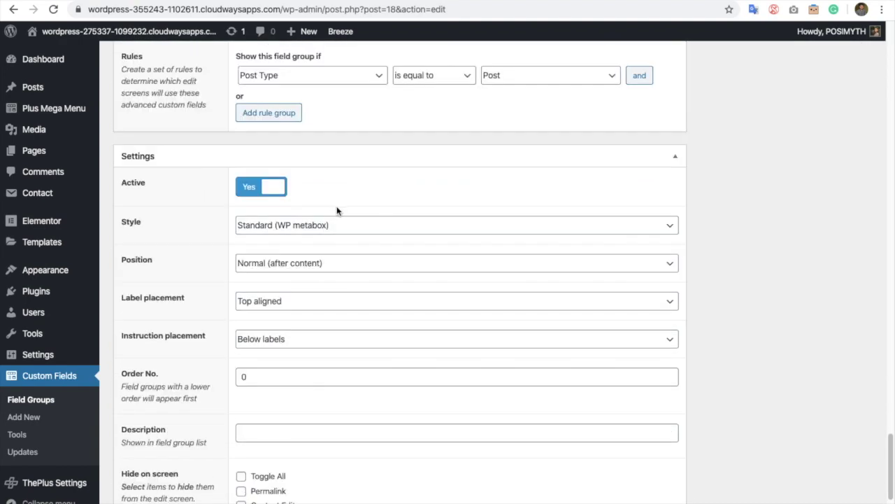
pyautogui.scroll(-3, 336, 206)
pyautogui.scroll(20, 674, 272)
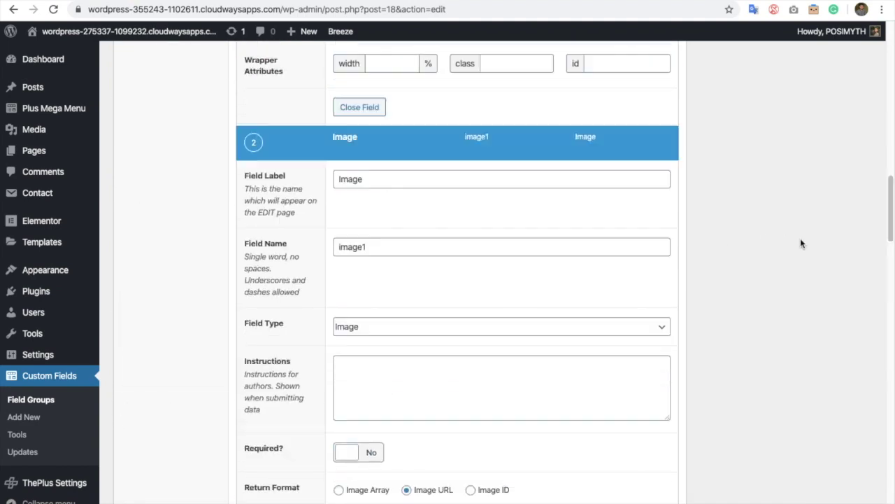
pyautogui.click(847, 168)
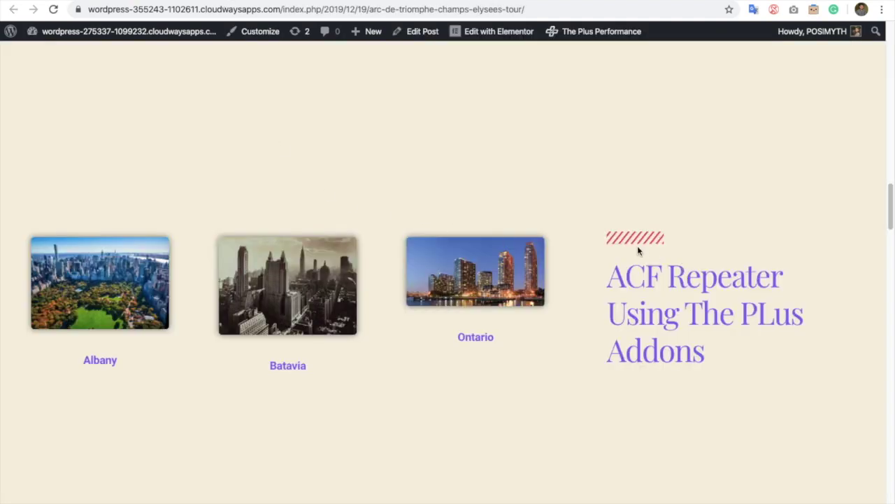
# Examine the published Arc De Triomphe tour post and its section of repeater cities with images.
pyautogui.moveTo(637, 249); pyautogui.dragTo(649, 288)
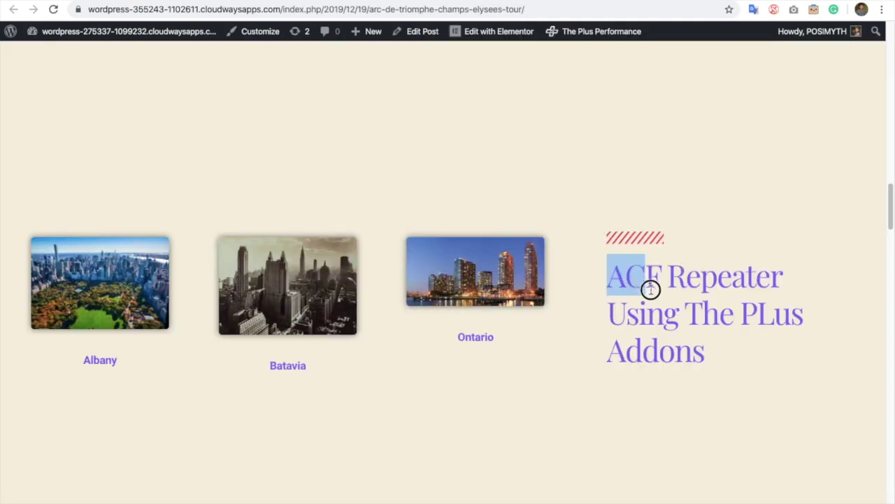
pyautogui.scroll(5, 386, 181)
pyautogui.scroll(5, 383, 182)
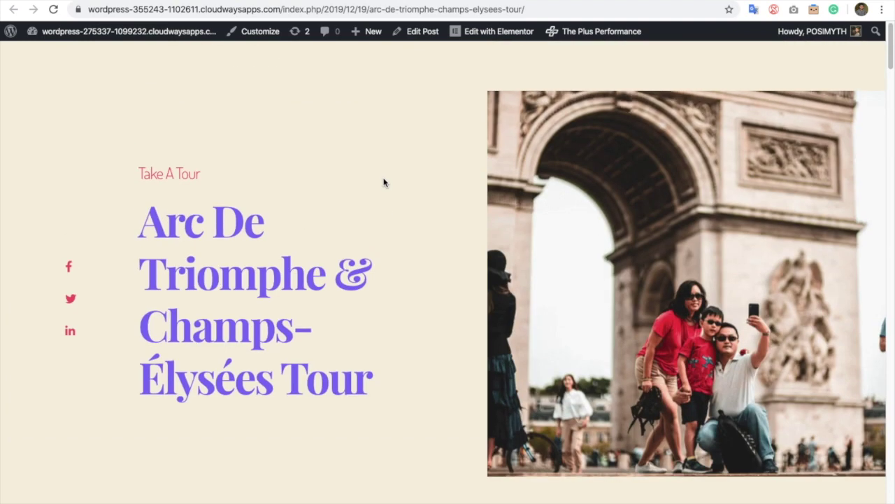
pyautogui.scroll(-10, 384, 180)
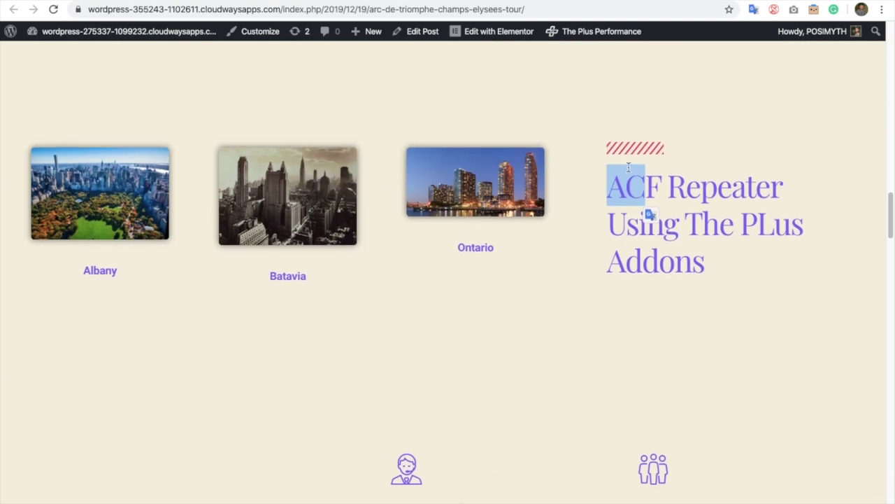
pyautogui.click(637, 198)
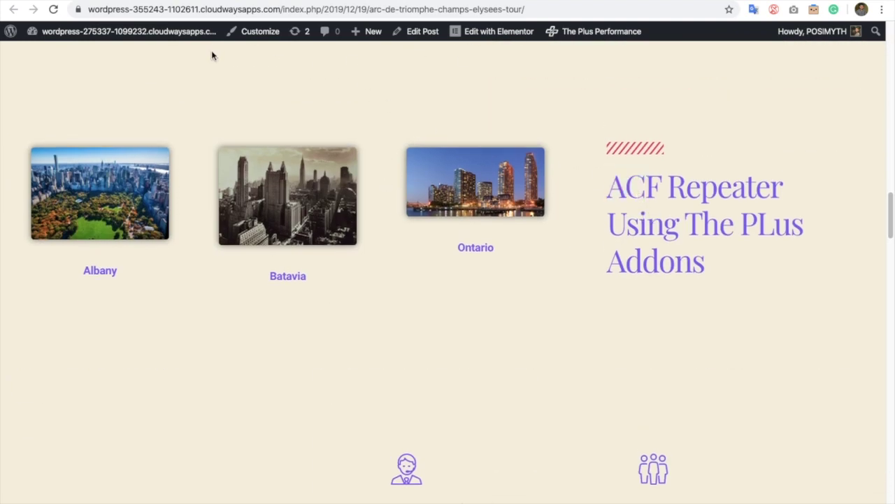
# Return to the WordPress admin and create a post titled New Post with the content "assasddsaads".
pyautogui.hotkey('ctrl', 'Tab')
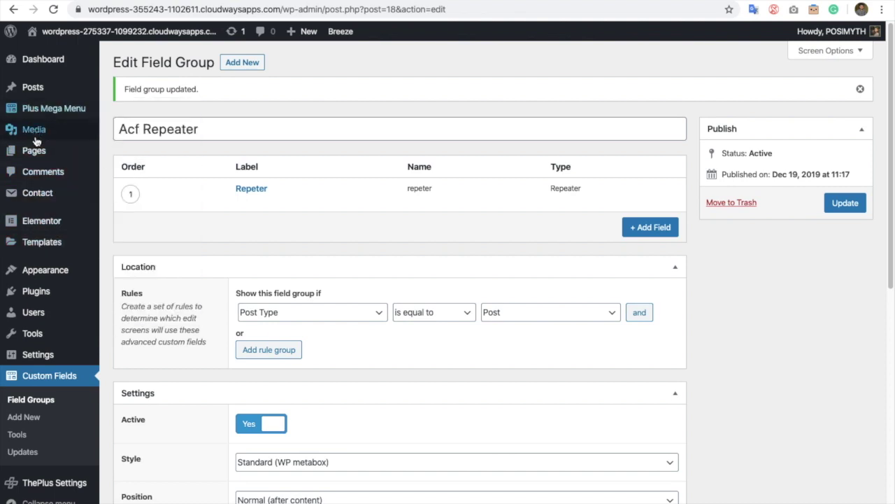
pyautogui.moveTo(34, 93)
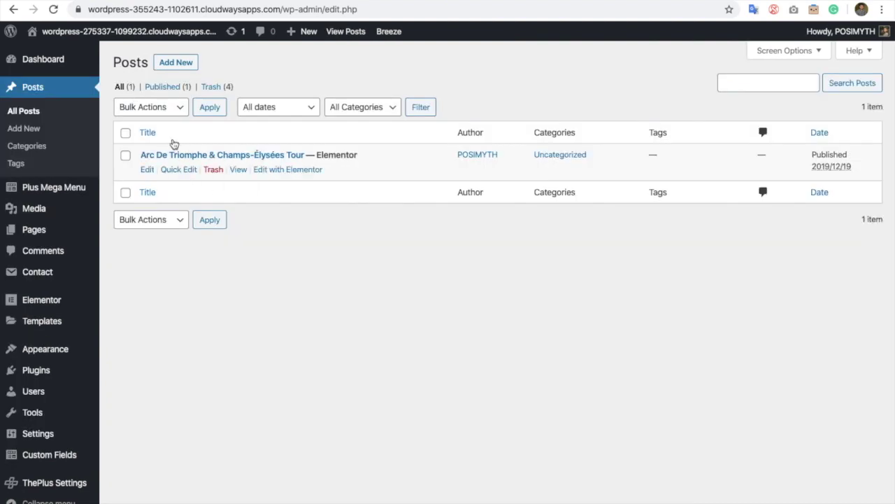
pyautogui.click(171, 62)
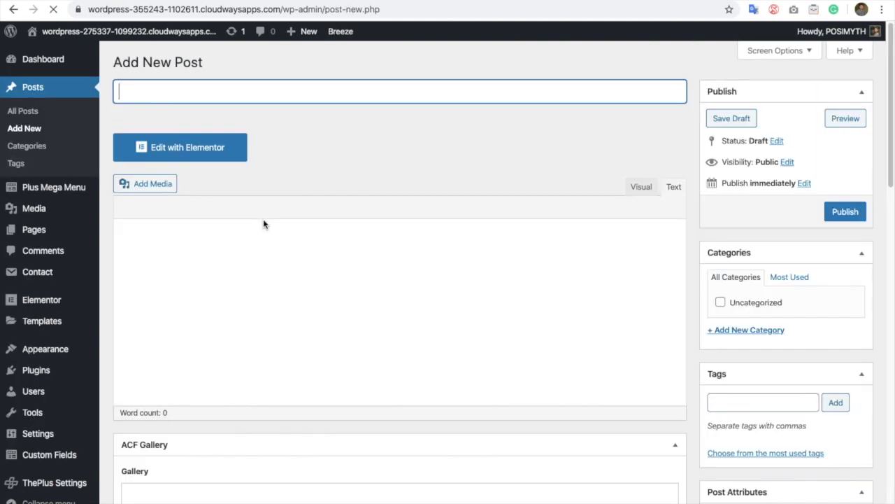
pyautogui.write('New Po')
pyautogui.press('Tab')
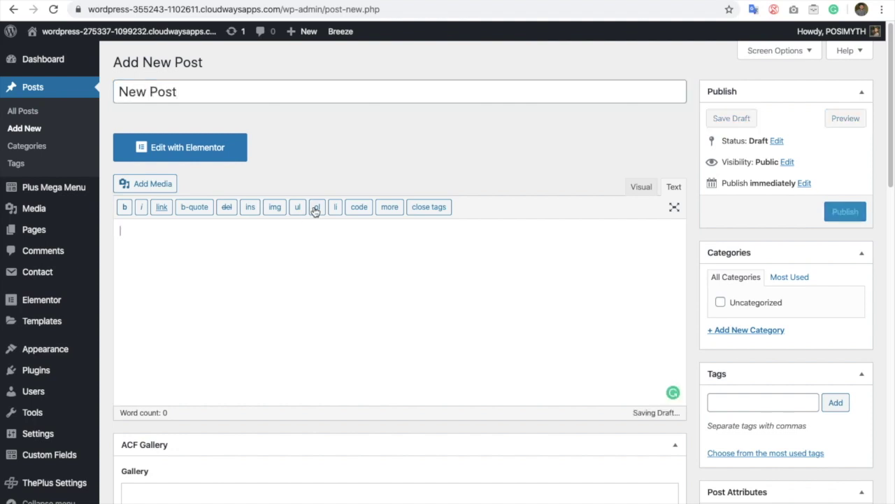
pyautogui.scroll(-5, 420, 286)
pyautogui.scroll(5, 295, 284)
pyautogui.write('assasddsaads')
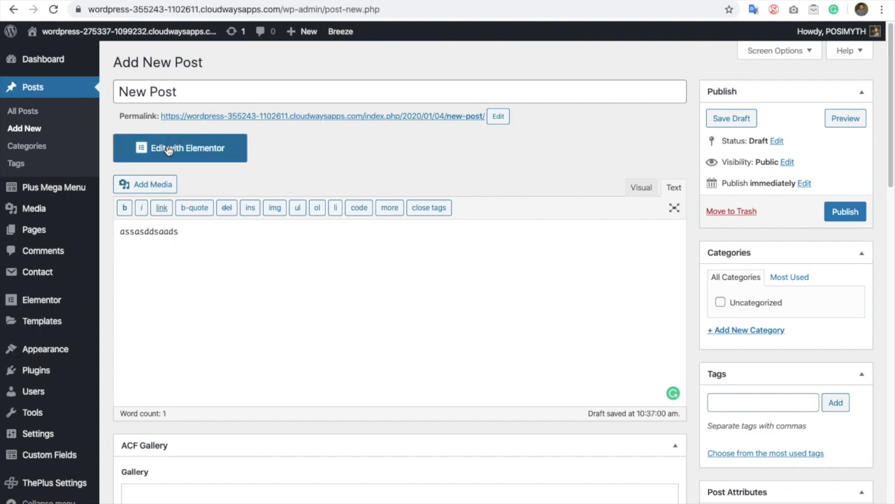
# Find the Acf Repeater box below the new post's content and examine its City Name, Image and Link columns.
pyautogui.scroll(-9, 392, 213)
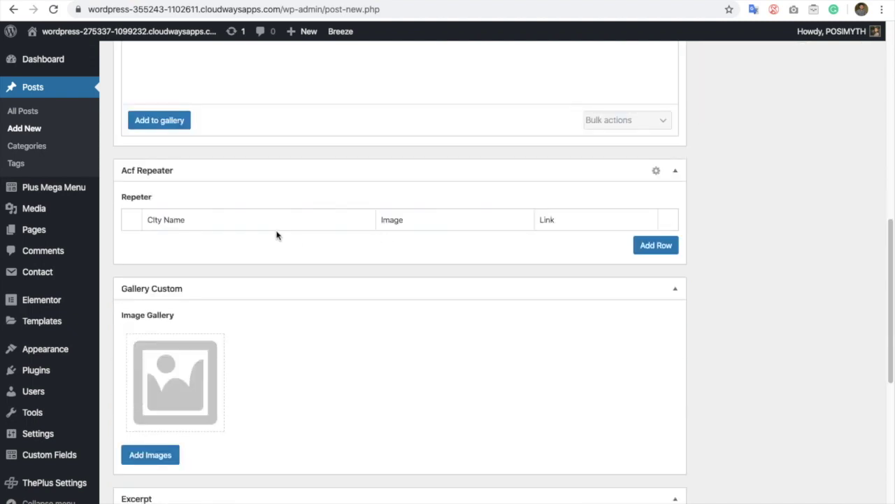
pyautogui.click(164, 173)
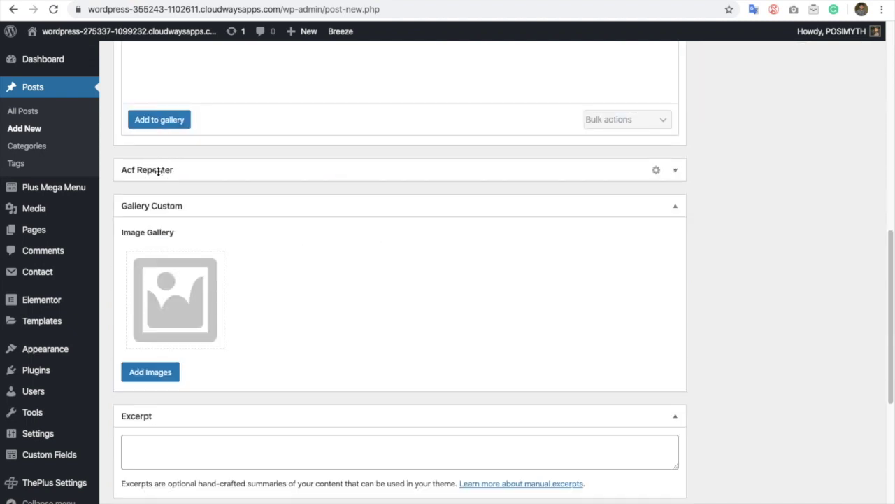
pyautogui.click(159, 171)
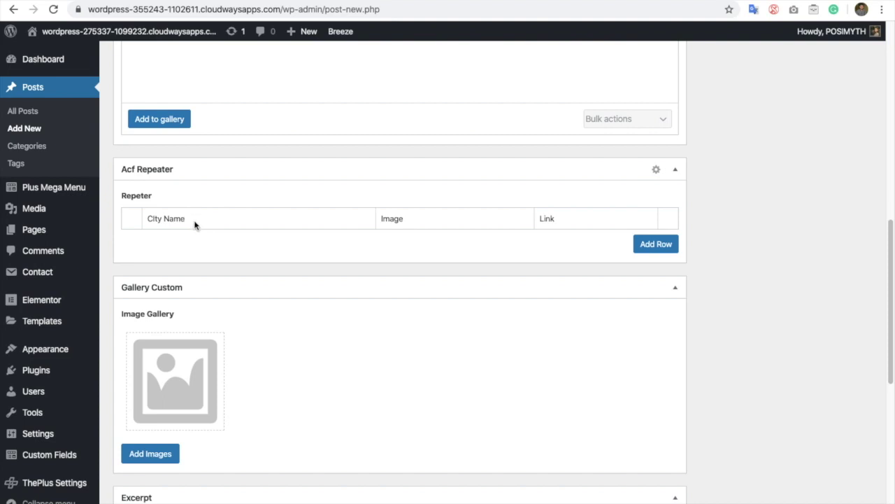
pyautogui.scroll(-1, 186, 226)
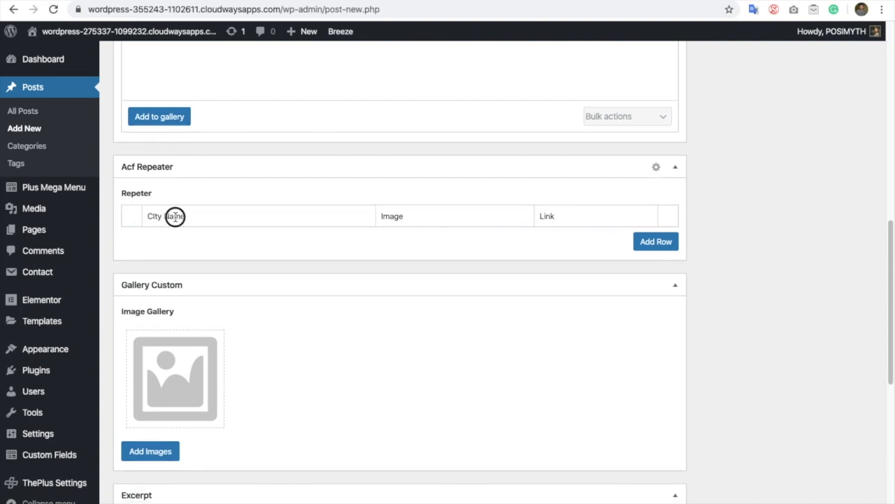
pyautogui.scroll(-1, 195, 221)
pyautogui.click(246, 227)
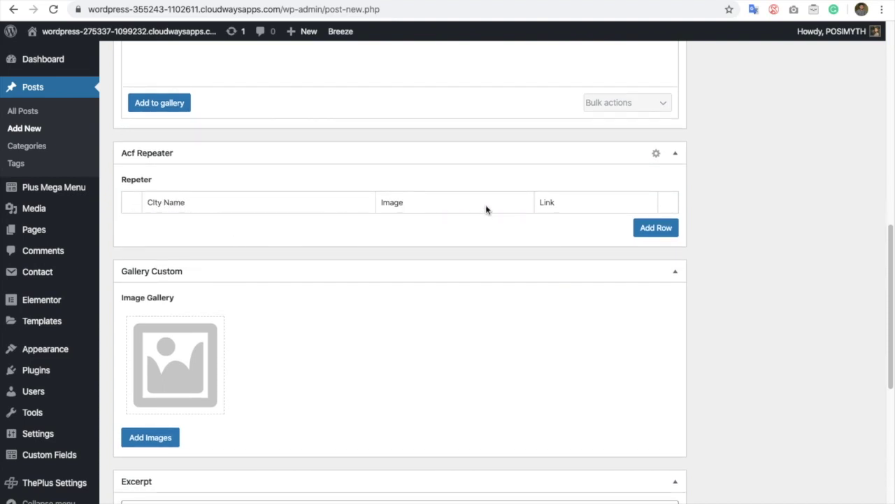
pyautogui.click(645, 227)
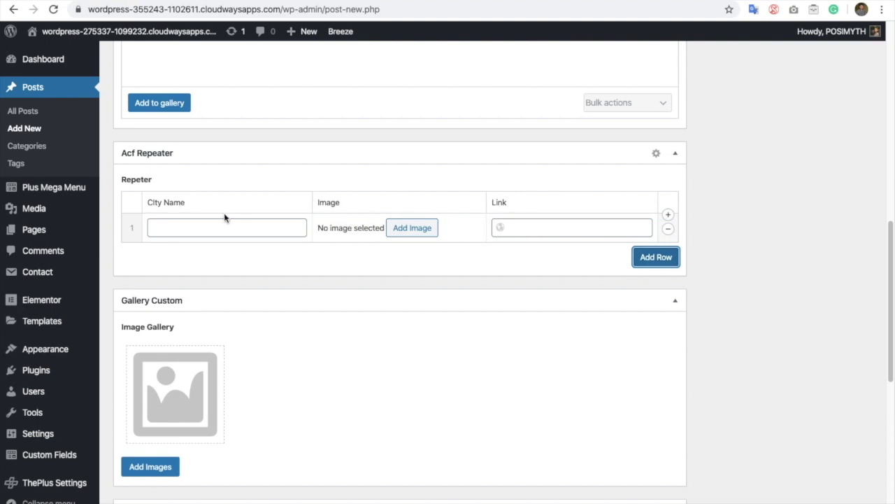
pyautogui.click(208, 227)
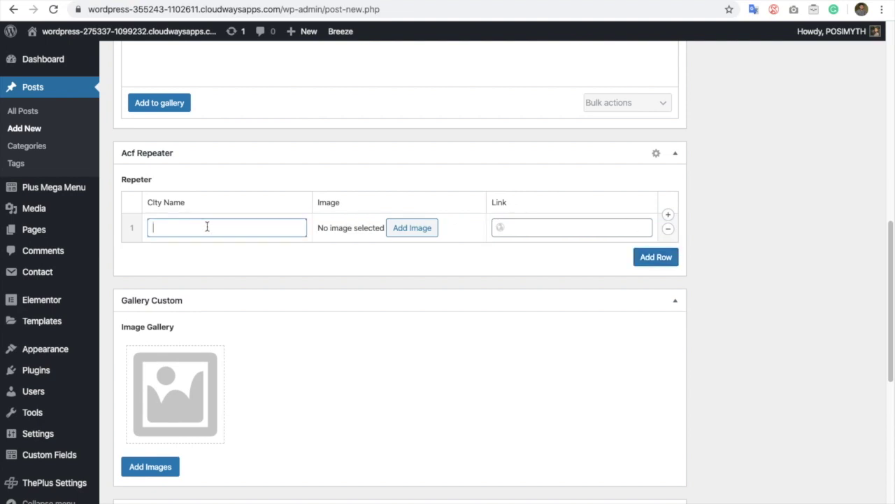
pyautogui.write('New York')
pyautogui.click(416, 228)
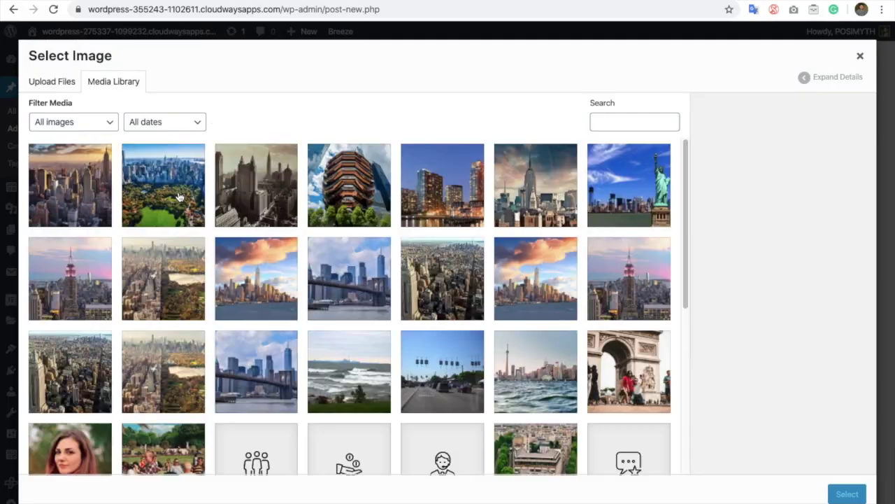
pyautogui.click(179, 198)
pyautogui.click(847, 494)
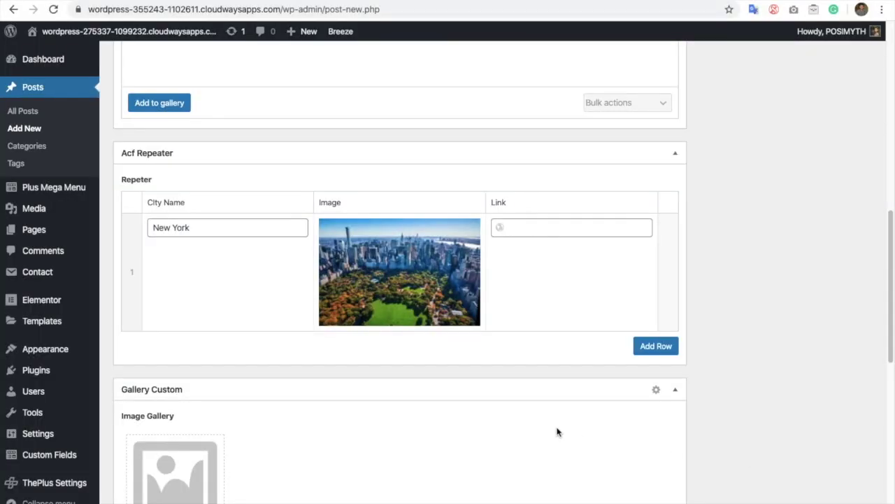
pyautogui.click(535, 235)
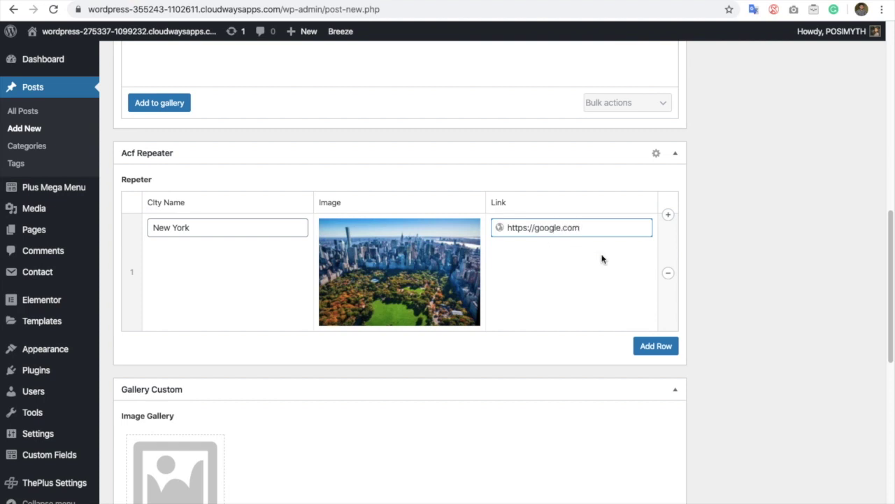
# Add a second repeater row with city name Another, the Island-City.jpg image and link #.
pyautogui.click(659, 350)
pyautogui.click(283, 347)
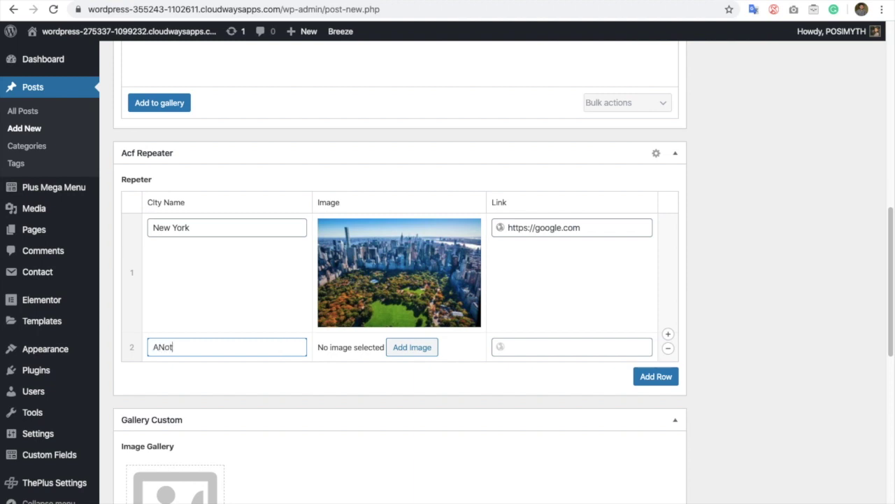
pyautogui.write('ANothr')
pyautogui.hotkey('ctrl', 'a')
pyautogui.write('Another')
pyautogui.click(398, 346)
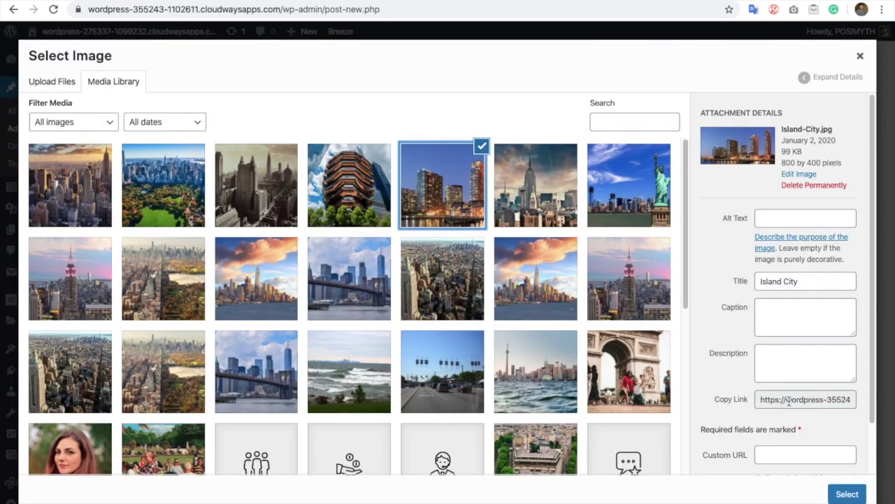
pyautogui.click(847, 494)
pyautogui.click(540, 346)
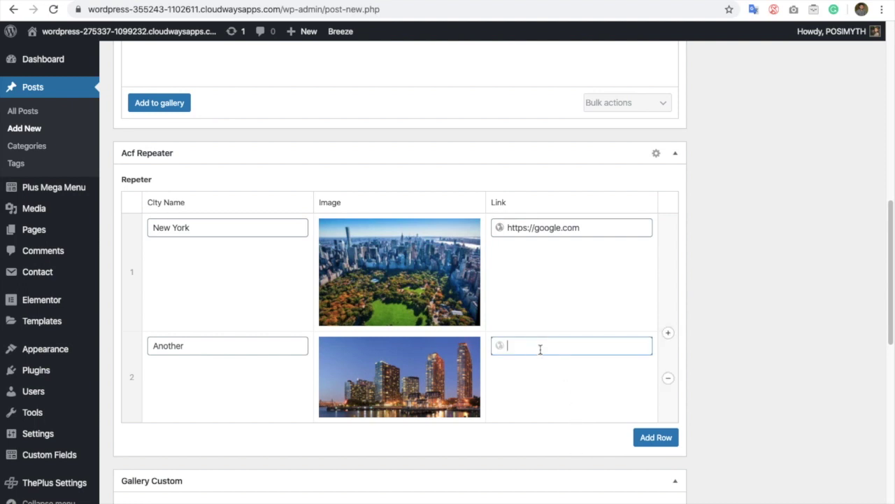
pyautogui.scroll(-1, 497, 371)
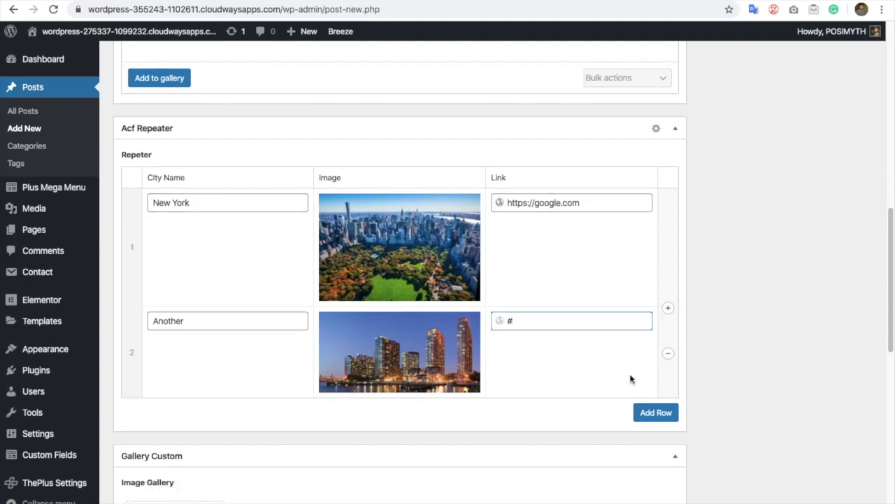
# Add a third repeater row with city name Multiple, the Champs.jpg image and link #.
pyautogui.click(656, 412)
pyautogui.click(251, 413)
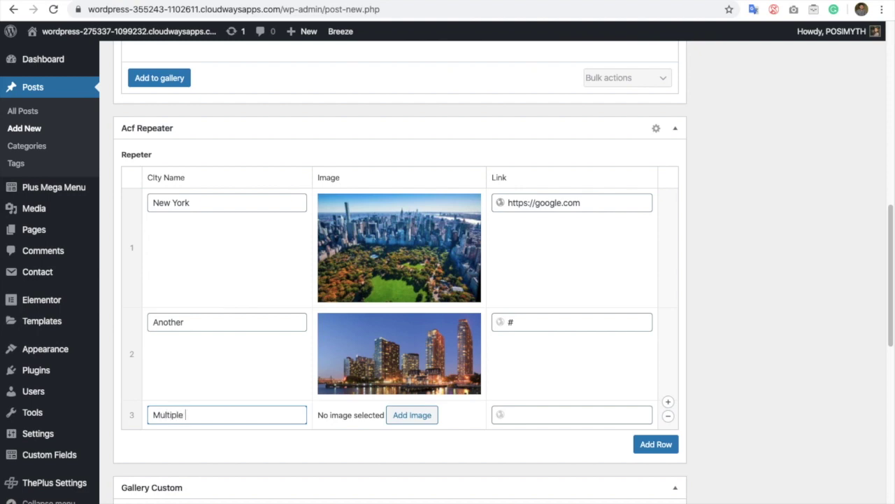
pyautogui.click(411, 420)
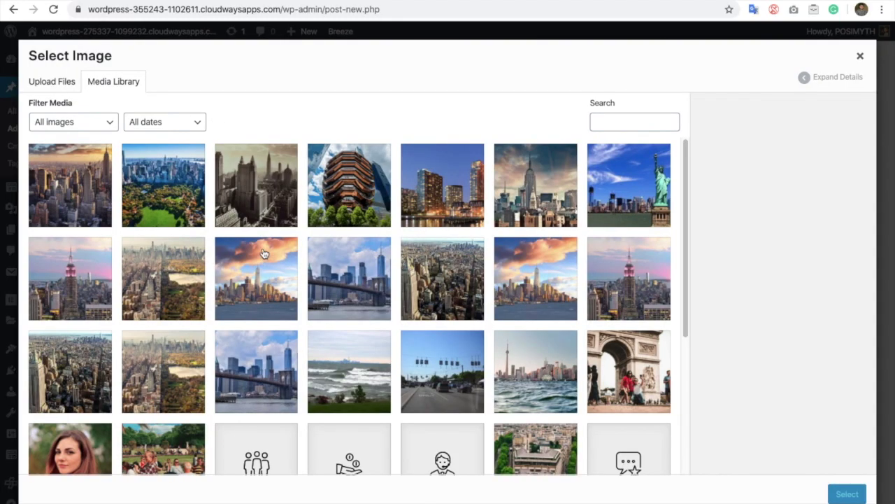
pyautogui.click(264, 253)
pyautogui.click(843, 494)
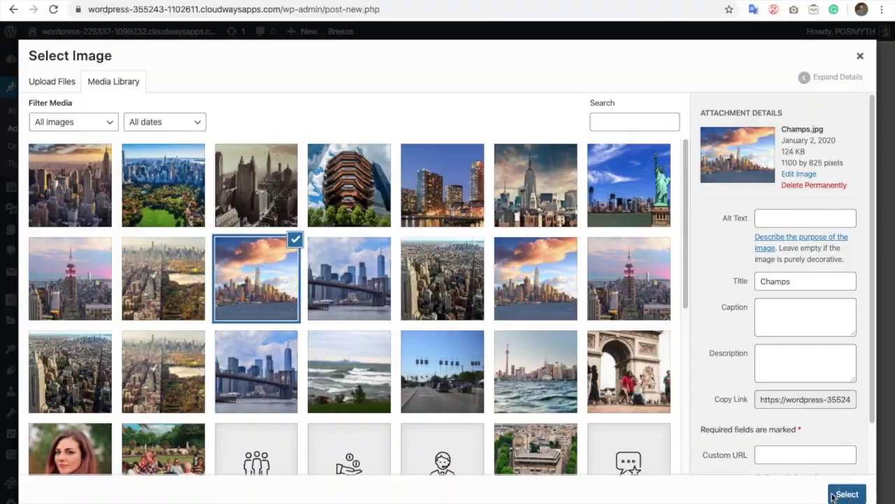
pyautogui.click(522, 417)
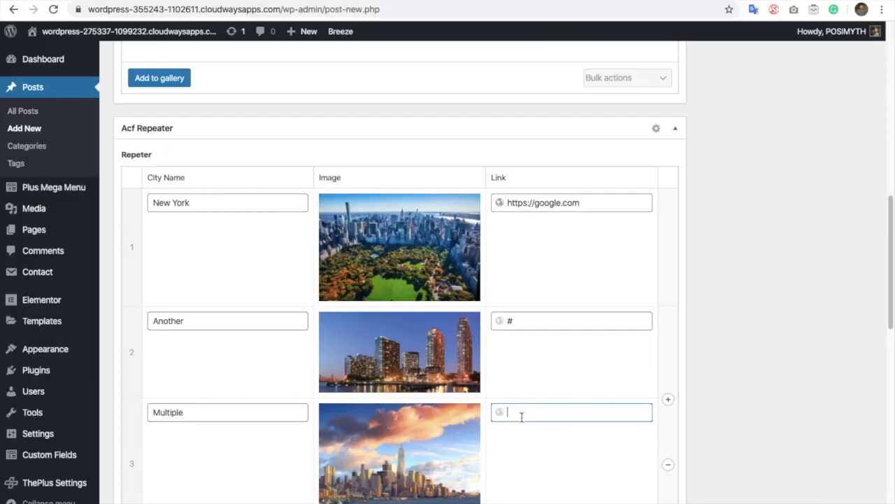
pyautogui.write('#')
pyautogui.scroll(-5, 693, 284)
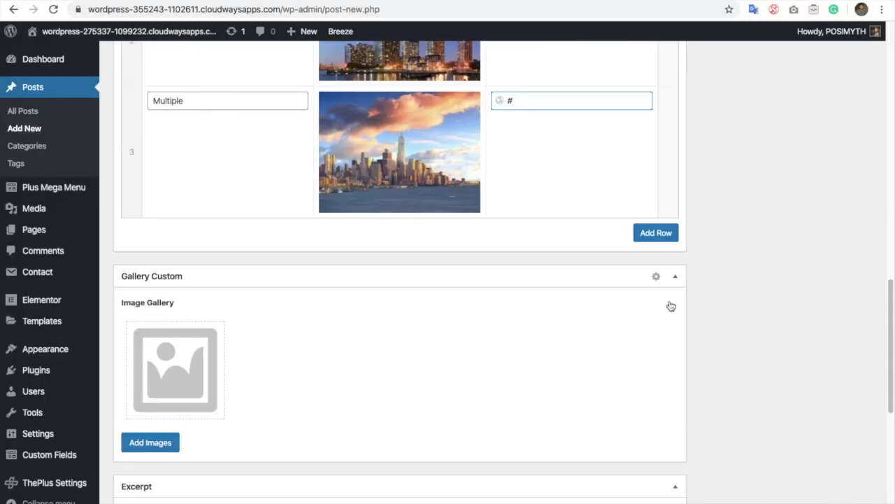
# Try to publish the post with its three repeater rows.
pyautogui.scroll(6, 700, 280)
pyautogui.scroll(15, 739, 265)
pyautogui.click(842, 212)
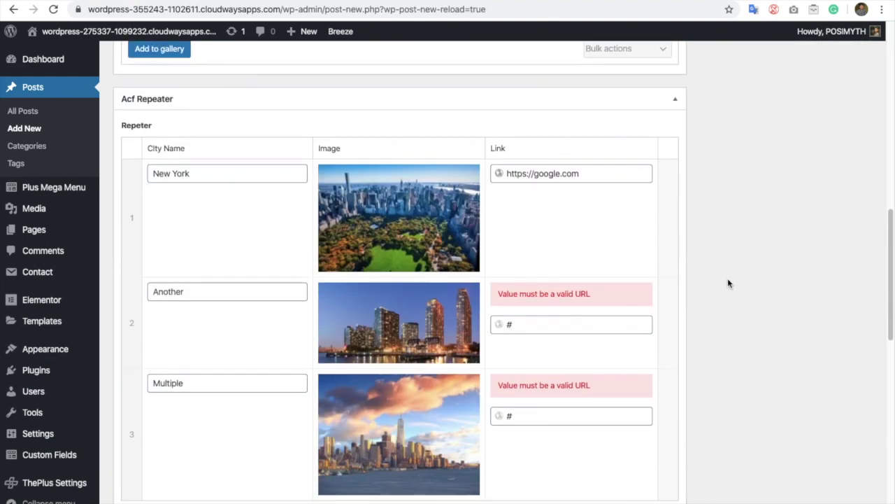
pyautogui.scroll(-1, 551, 286)
pyautogui.click(541, 270)
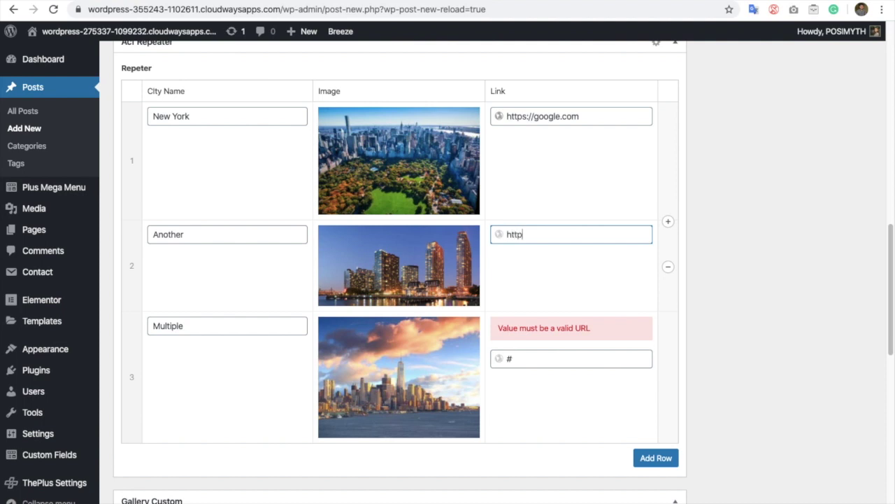
pyautogui.write('https://')
pyautogui.tripleClick(552, 114)
pyautogui.hotkey('ctrl', 'c')
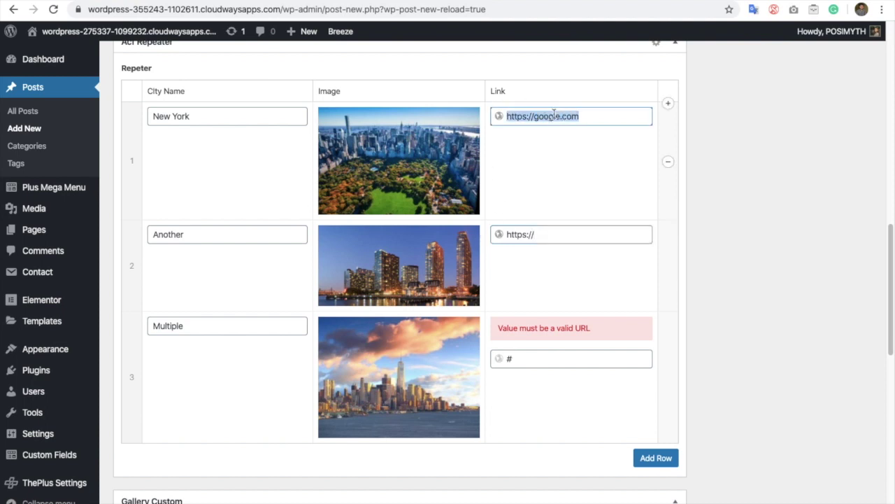
pyautogui.tripleClick(550, 235)
pyautogui.hotkey('ctrl', 'v')
pyautogui.tripleClick(535, 357)
pyautogui.hotkey('ctrl', 'v')
pyautogui.scroll(10, 795, 288)
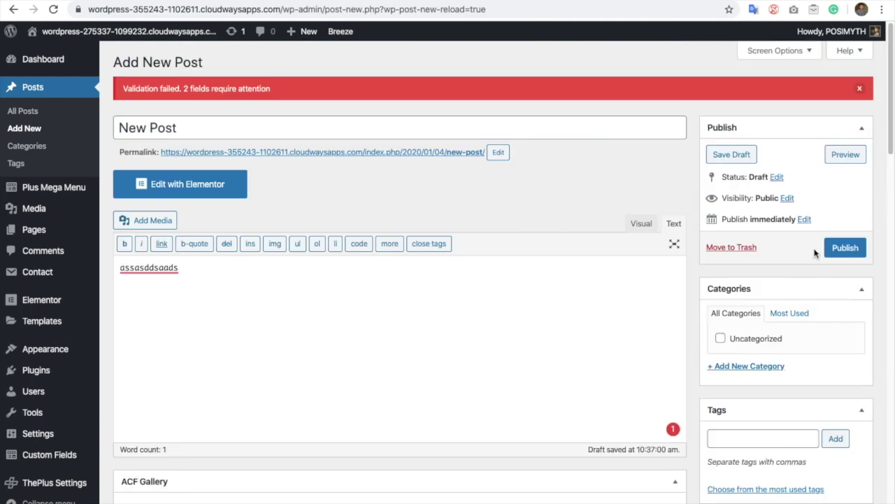
pyautogui.click(846, 247)
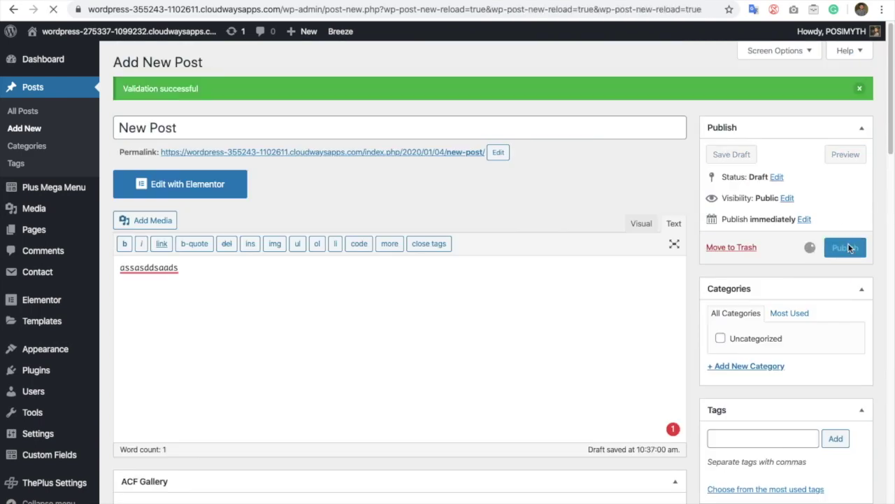
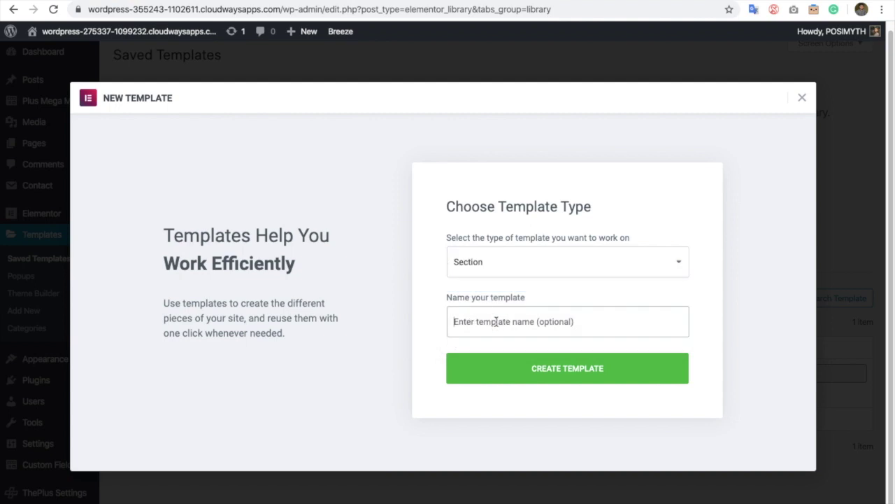
# Create a Section template named ACF Repeater 2 and close the block library that opens over the editor.
pyautogui.write('ACF Re')
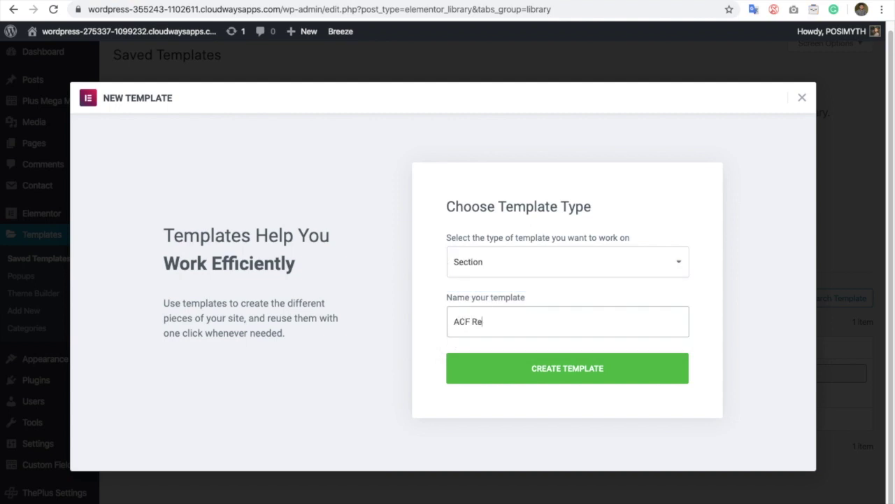
pyautogui.write('peater 2')
pyautogui.click(567, 372)
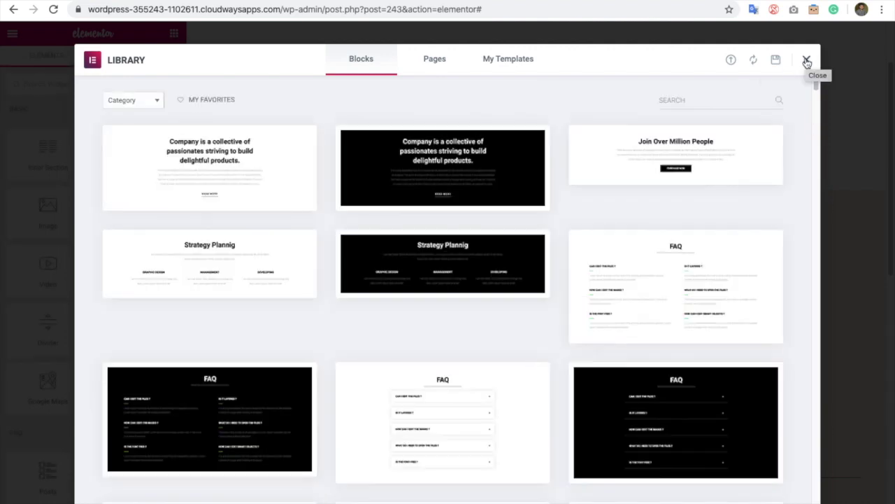
pyautogui.click(806, 62)
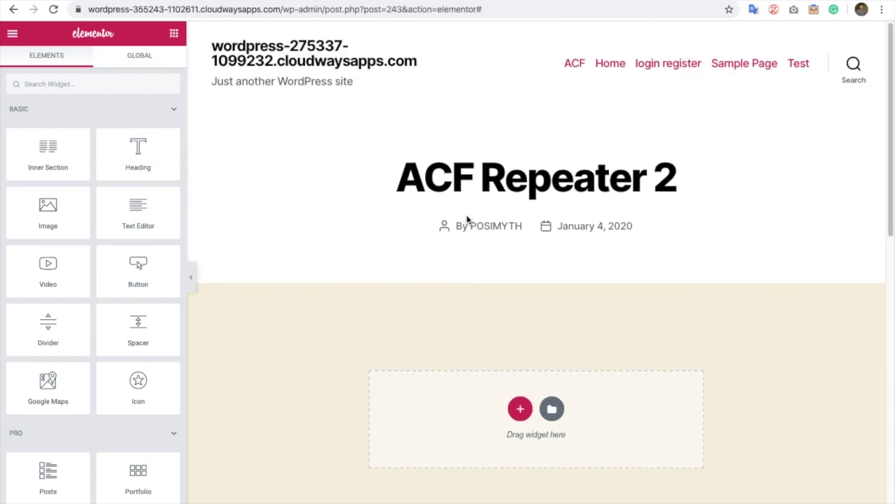
# Search the widgets for "tp" and place a TP Custom Field widget in the template's empty section.
pyautogui.click(63, 81)
pyautogui.write('tp')
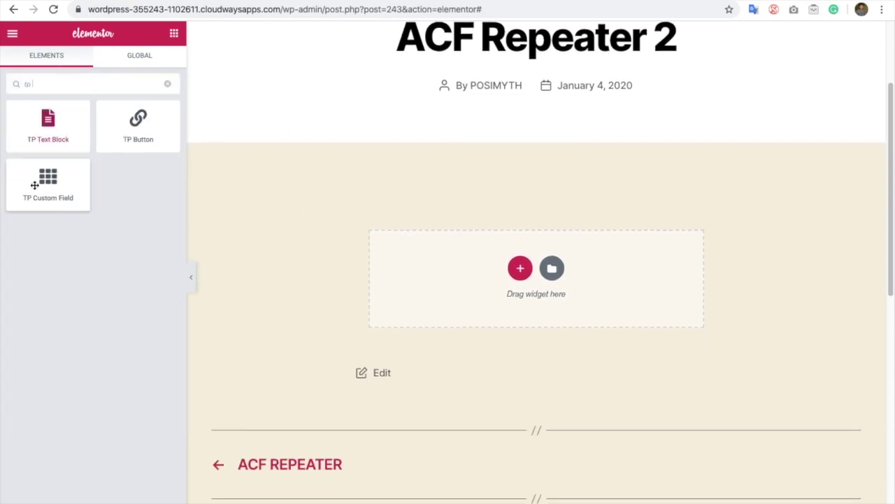
pyautogui.moveTo(65, 204); pyautogui.dragTo(428, 247)
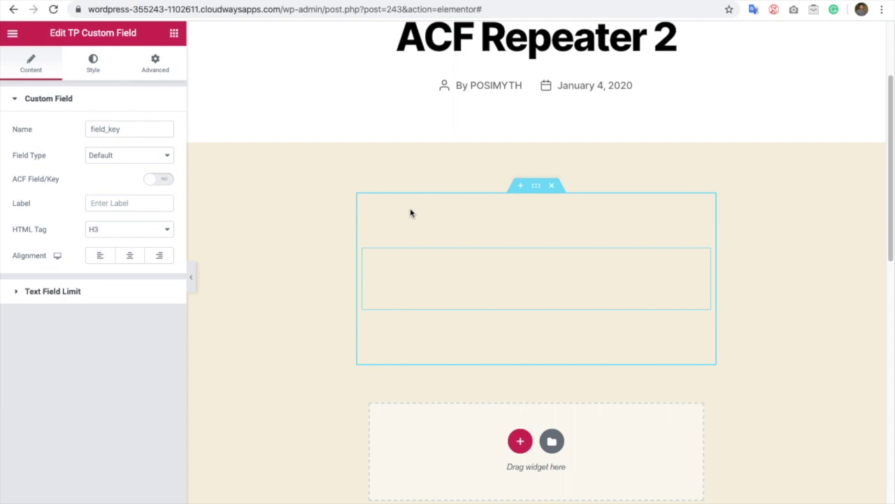
# In the WordPress admin, open the Repeter field of the Acf Repeater field group and select its field name.
pyautogui.doubleClick(106, 129)
pyautogui.click(255, 0)
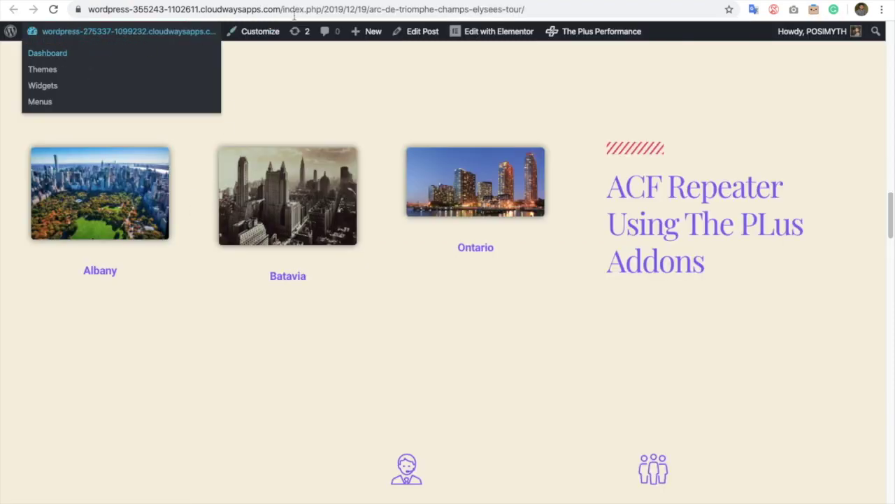
pyautogui.click(256, 0)
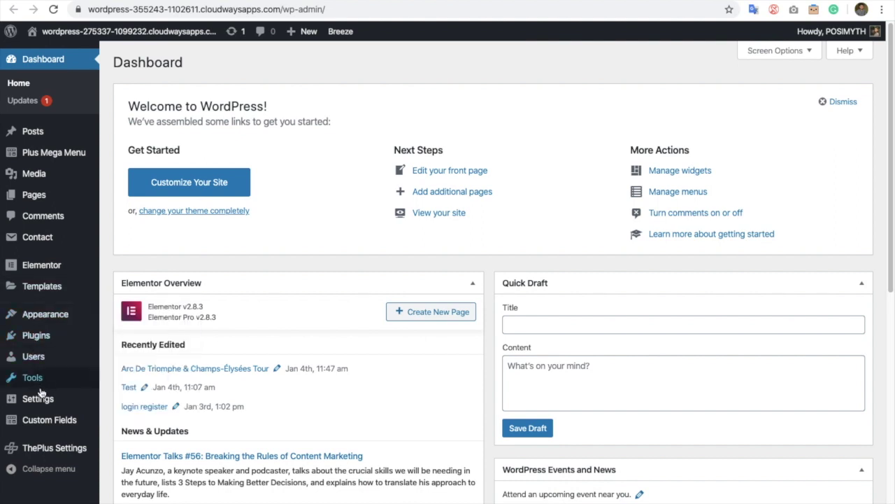
pyautogui.click(126, 422)
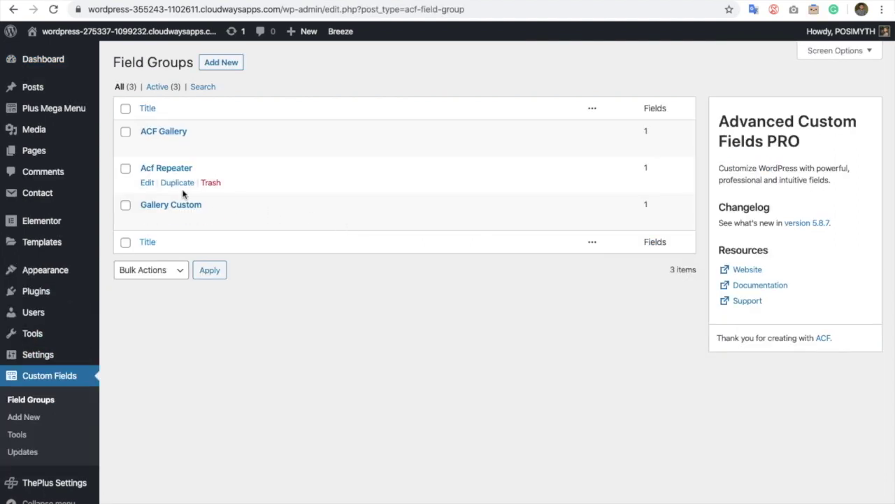
pyautogui.click(147, 182)
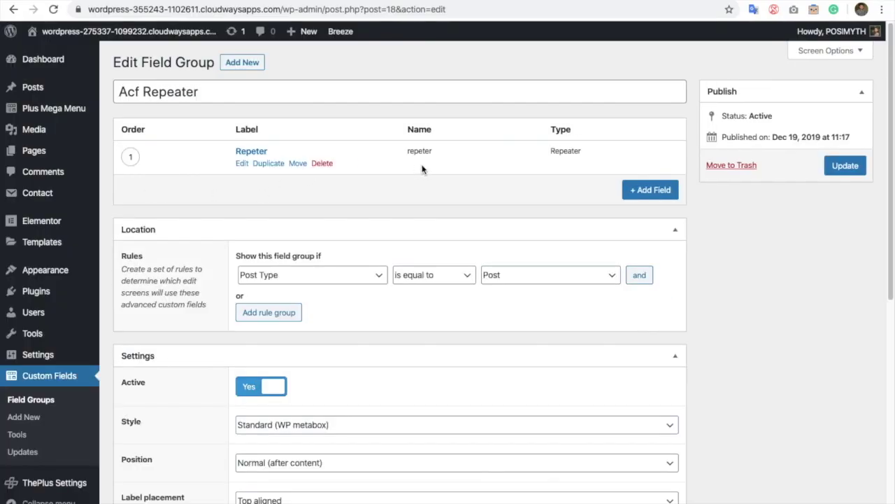
pyautogui.click(245, 166)
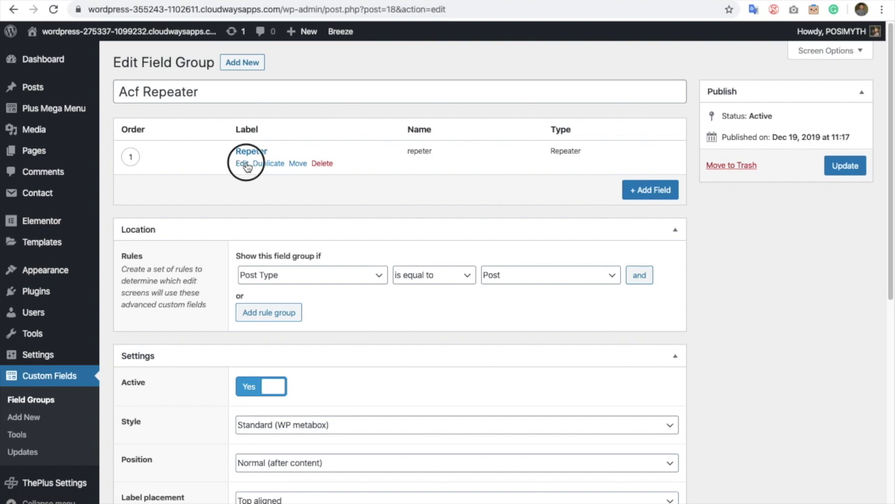
pyautogui.doubleClick(287, 250)
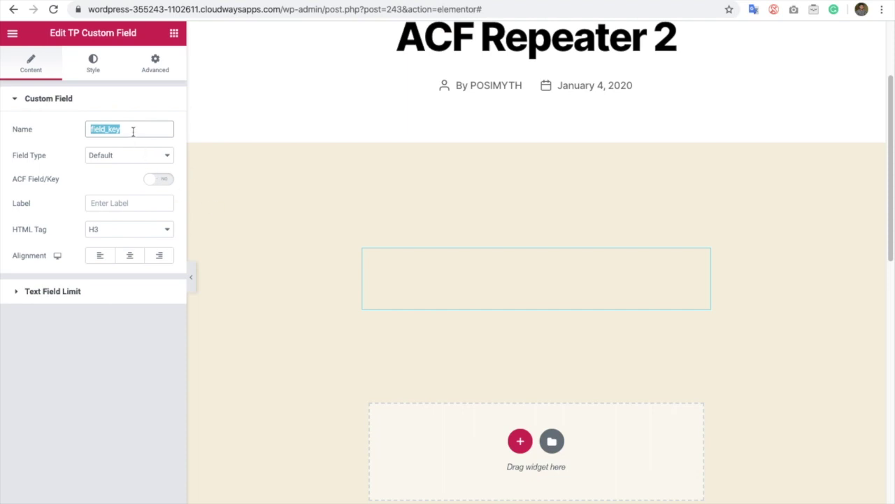
# Back in the template editor, set the TP Custom Field's name to repeter and its field type to Image.
pyautogui.write('repeter')
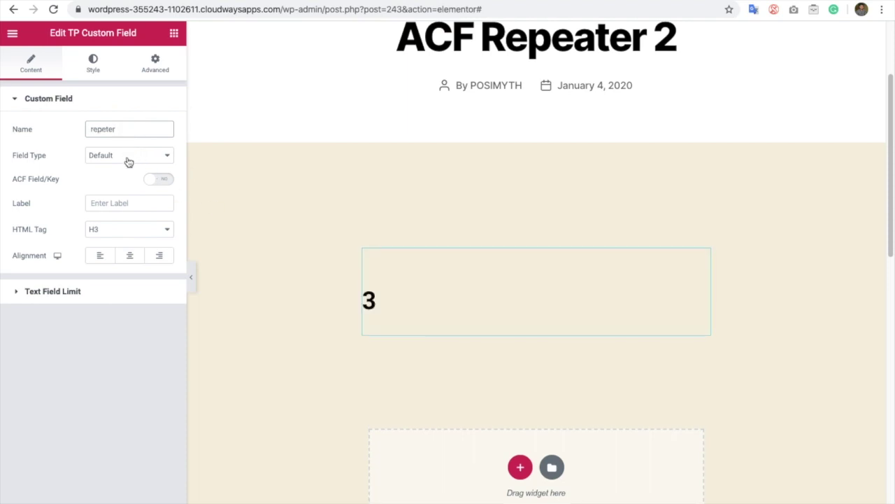
pyautogui.click(128, 162)
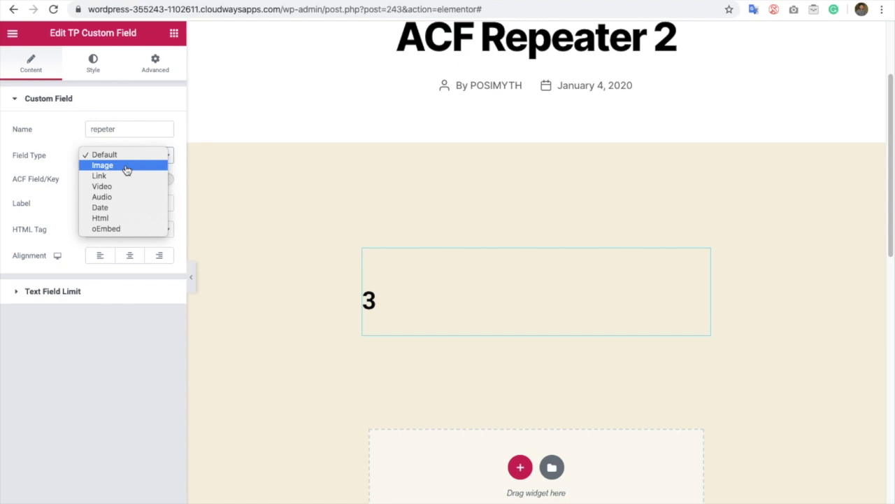
pyautogui.click(127, 168)
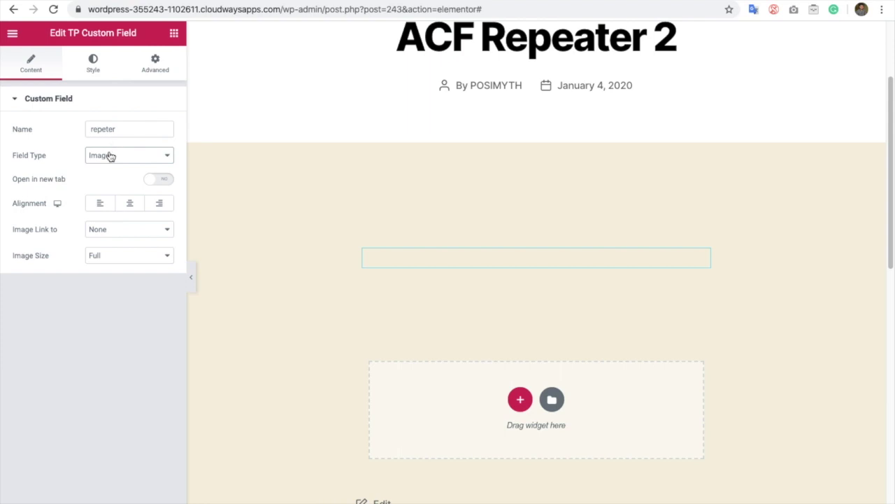
pyautogui.click(110, 156)
pyautogui.click(110, 155)
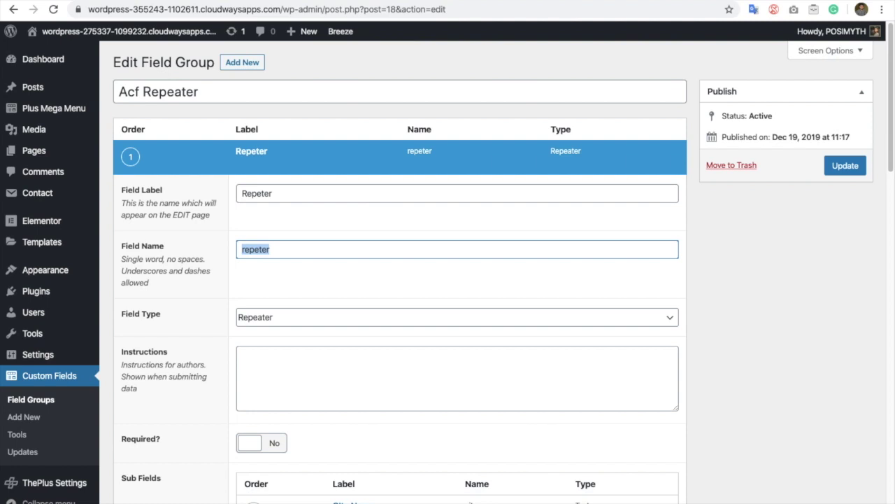
# Copy the Image sub field's name from the Acf Repeater field group and set the widget's name to image1.
pyautogui.scroll(-4, 216, 240)
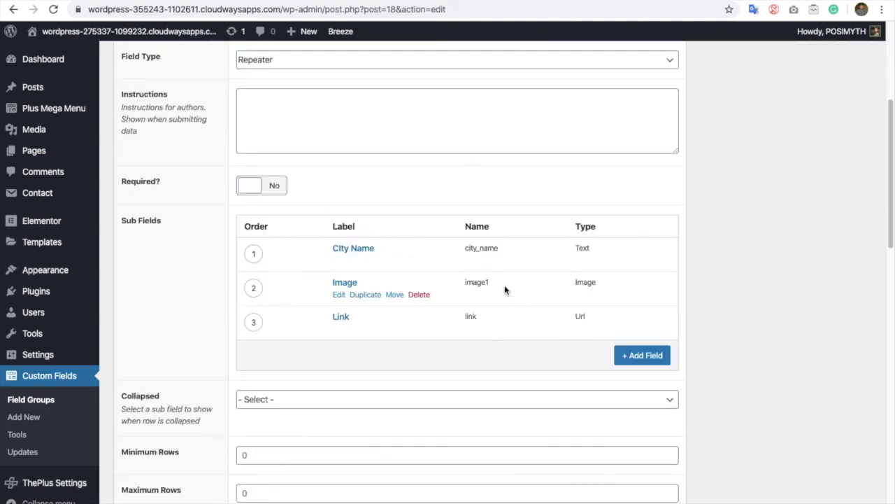
pyautogui.moveTo(490, 283); pyautogui.dragTo(464, 284)
pyautogui.hotkey('ctrl', 'c')
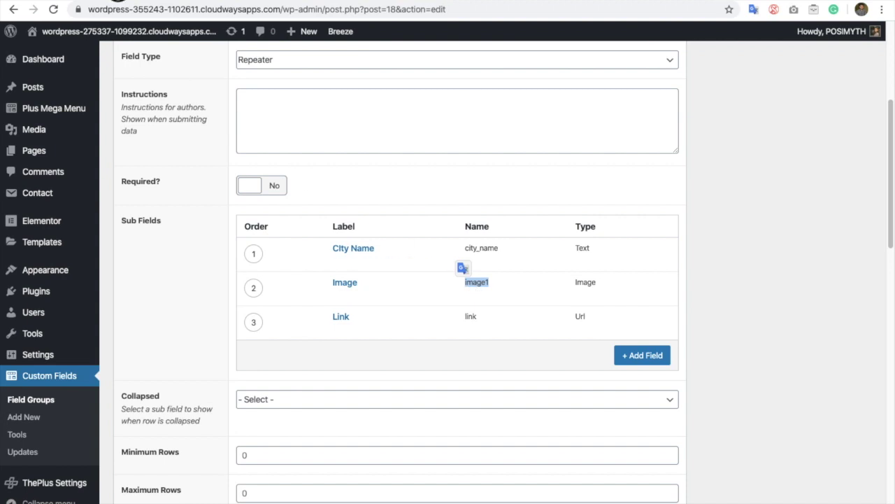
pyautogui.hotkey('ctrl', 'Tab')
pyautogui.click(116, 128)
pyautogui.doubleClick(116, 128)
pyautogui.hotkey('ctrl', 'v')
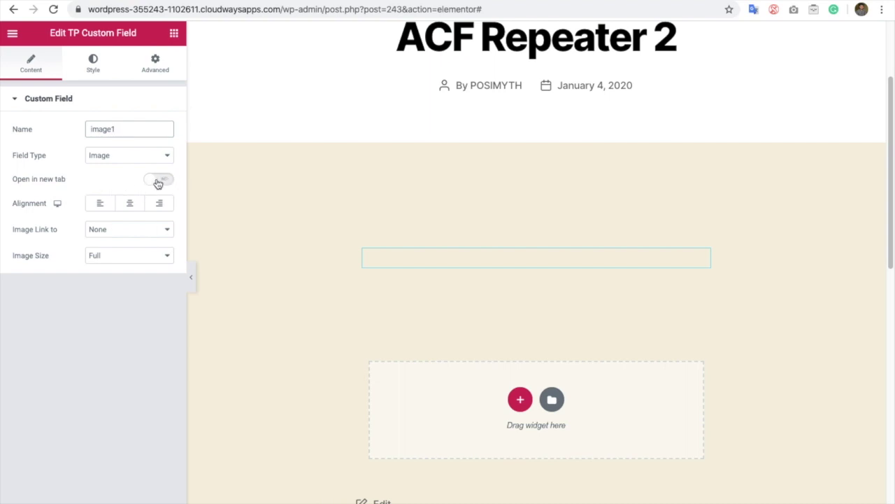
pyautogui.click(159, 180)
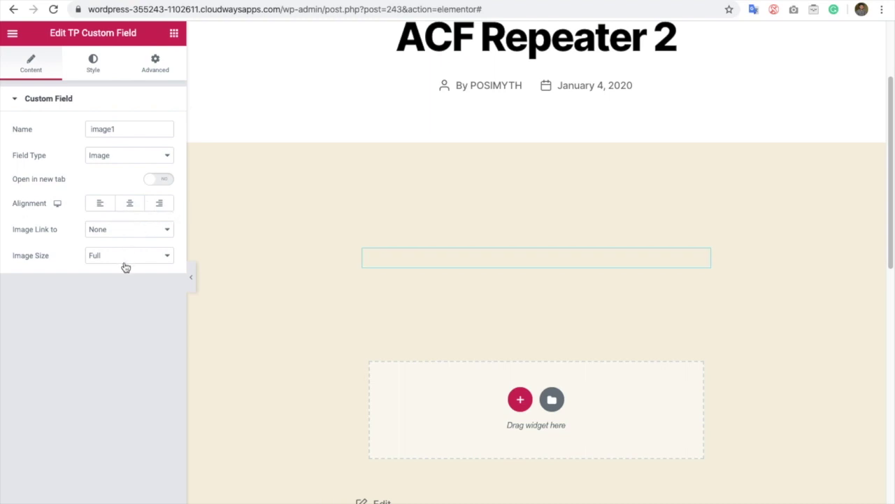
pyautogui.scroll(-10, 419, 236)
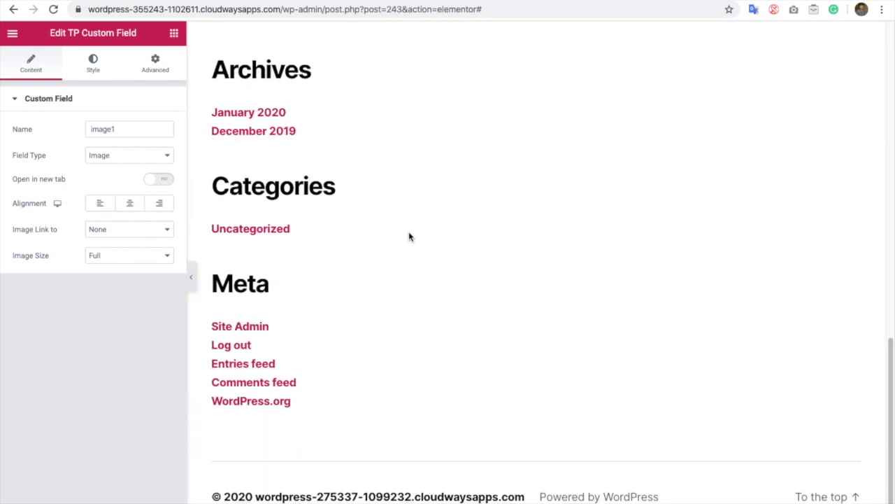
# In the WordPress admin, open the saved templates list and edit the ACF Repeater 2 template's settings page.
pyautogui.scroll(6, 410, 236)
pyautogui.scroll(5, 397, 238)
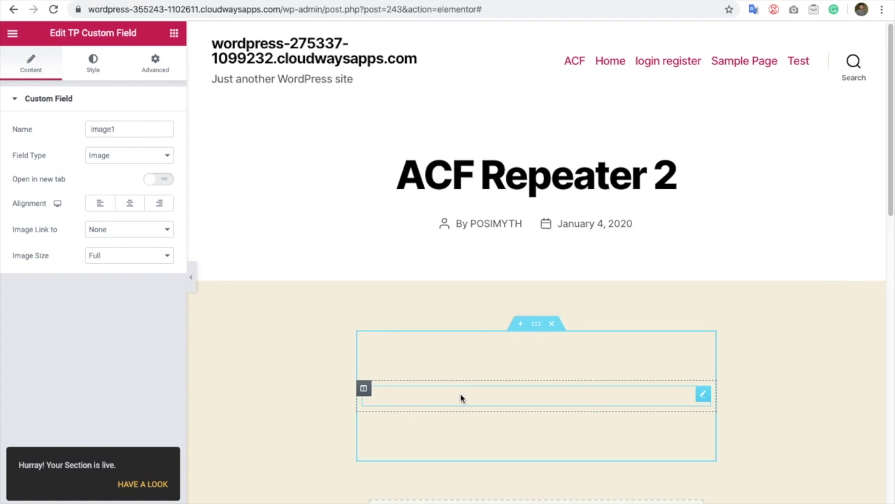
pyautogui.scroll(-3, 460, 393)
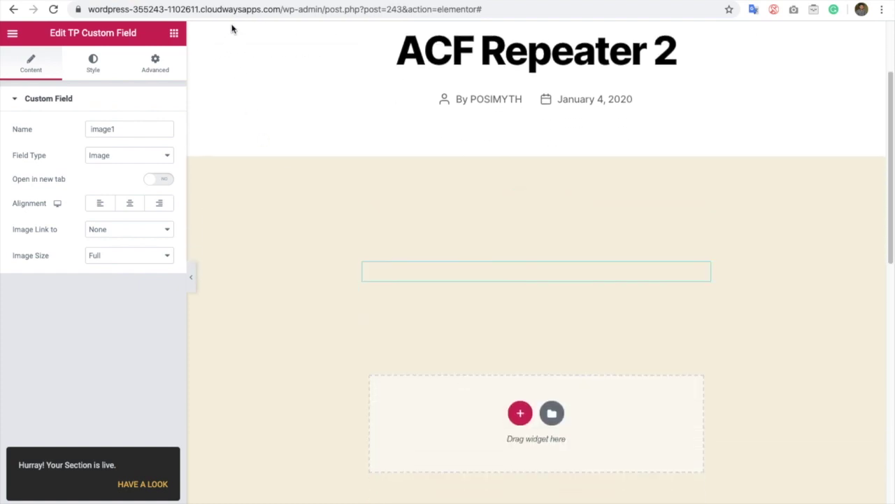
pyautogui.click(322, 3)
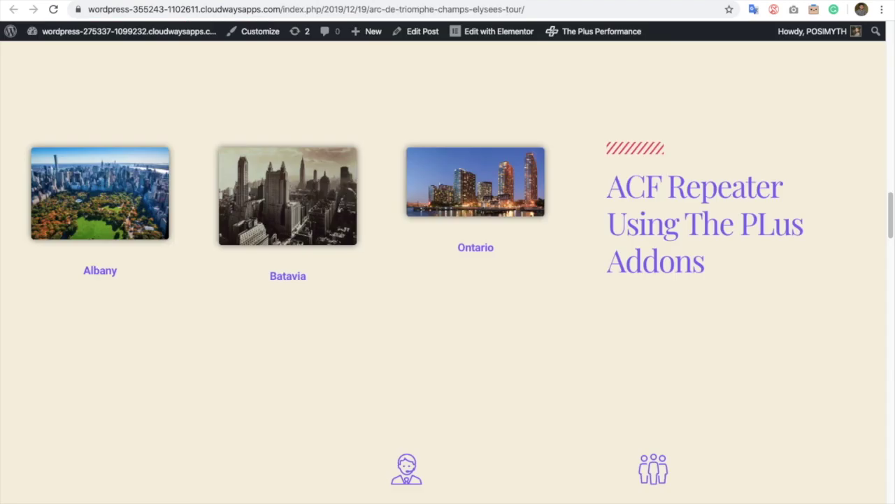
pyautogui.click(350, 4)
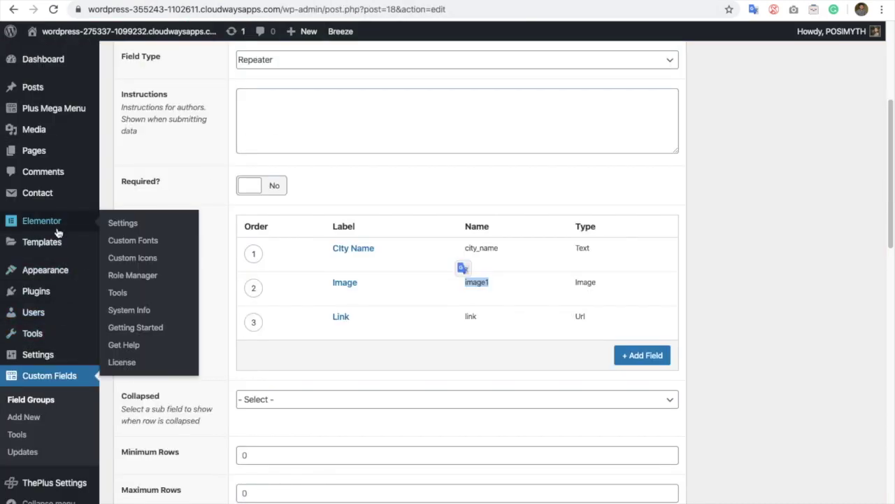
pyautogui.click(481, 2)
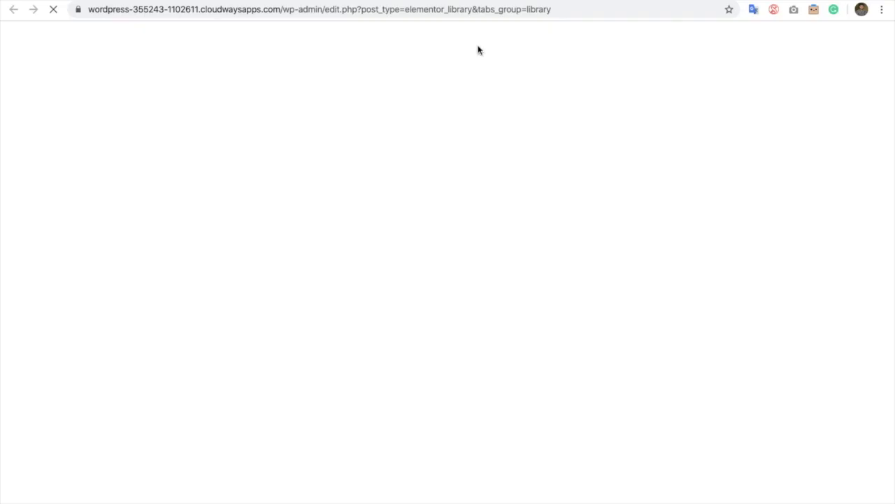
pyautogui.scroll(-1, 394, 302)
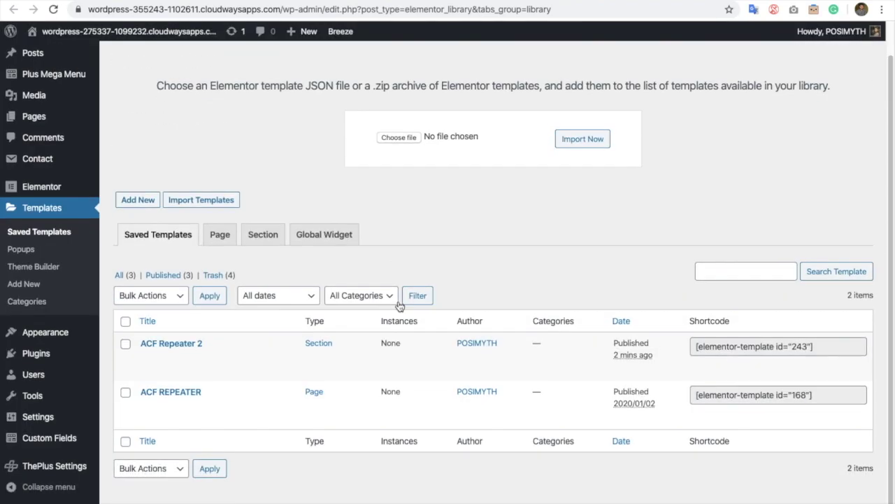
pyautogui.moveTo(156, 368)
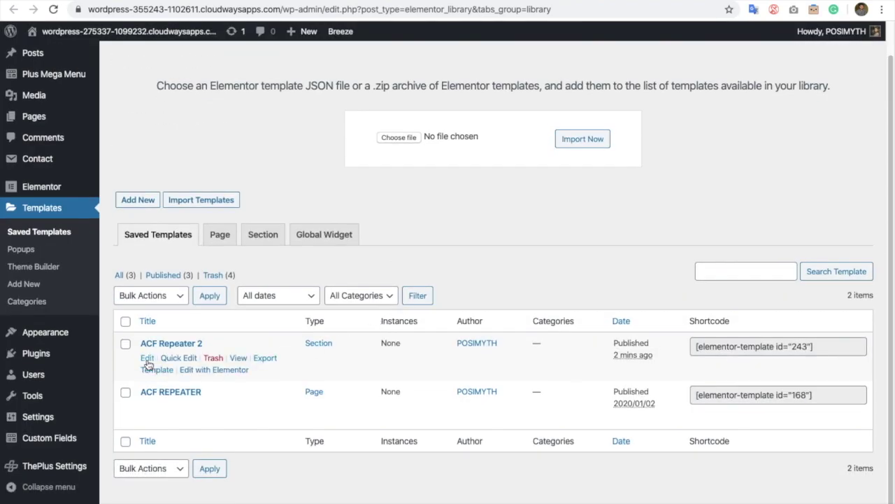
pyautogui.click(147, 359)
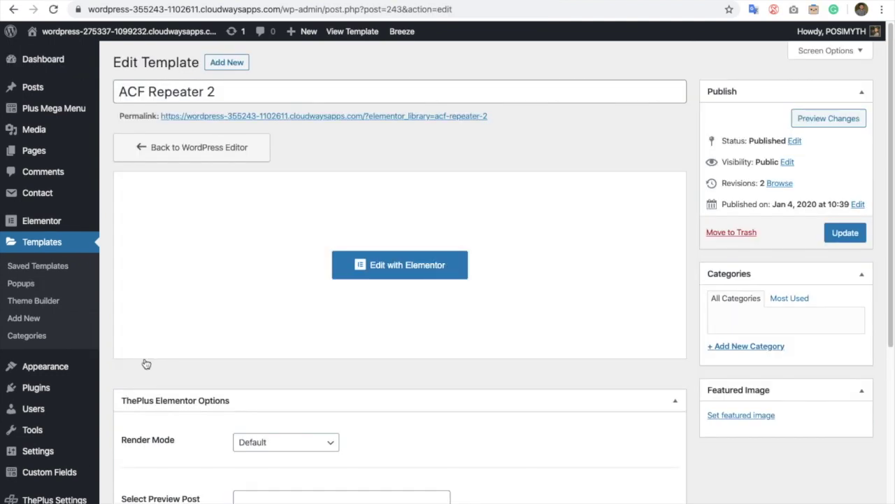
# Set the template's render mode to ACF Repeater Content in ThePlus Elementor Options.
pyautogui.scroll(-3, 290, 389)
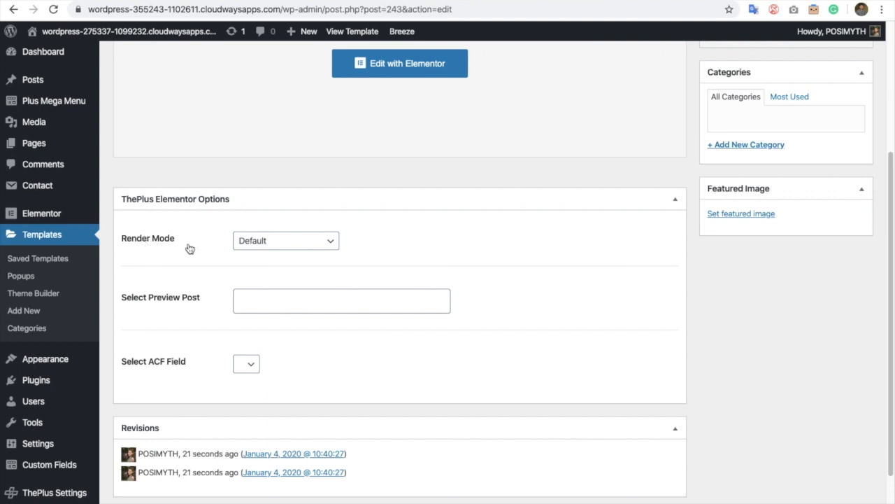
pyautogui.click(248, 244)
pyautogui.click(250, 253)
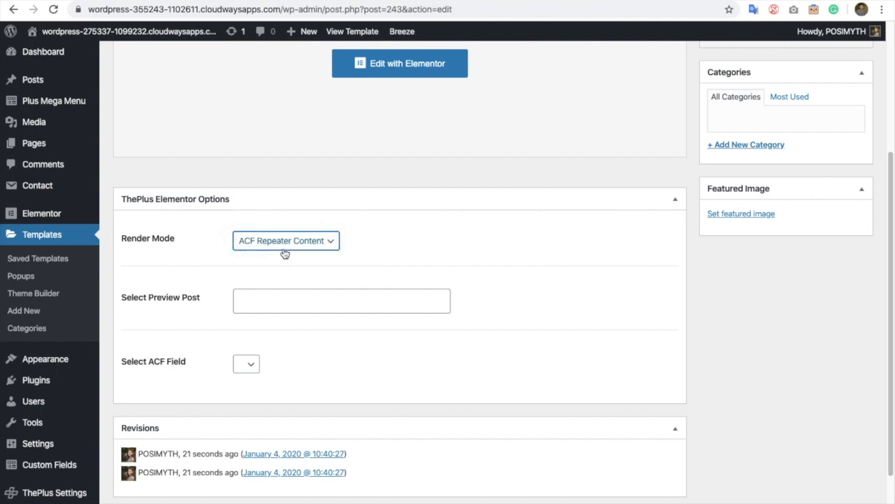
# Search the preview posts for "new" and choose New Post as the template's preview post.
pyautogui.click(265, 297)
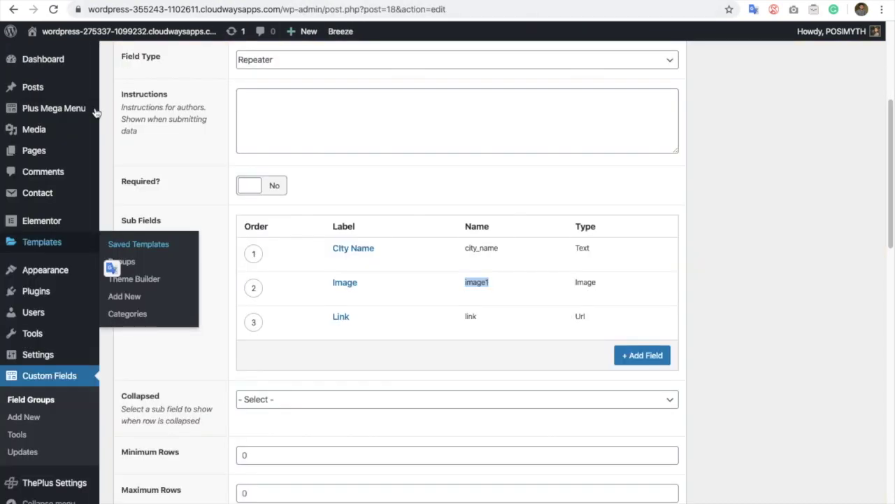
pyautogui.moveTo(63, 92)
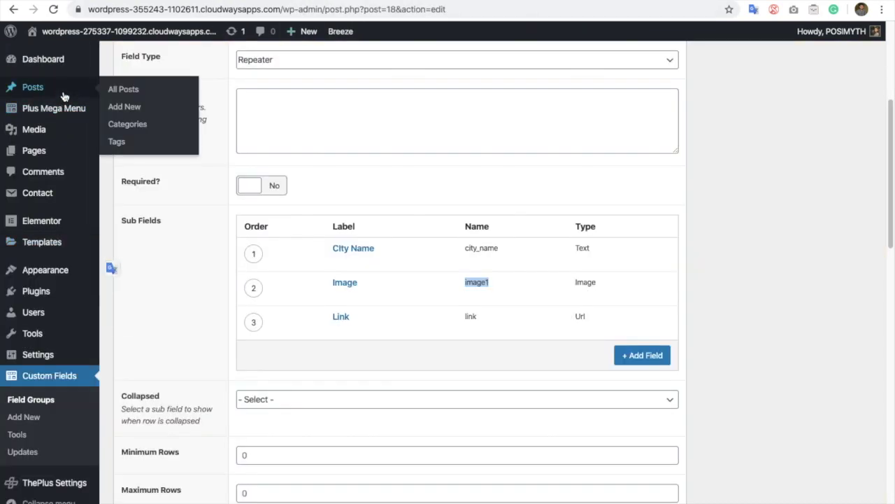
pyautogui.click(138, 94)
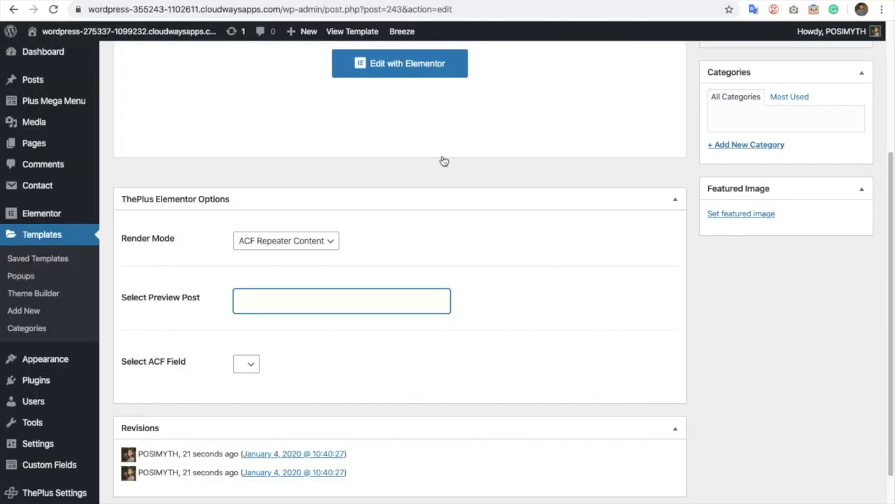
pyautogui.write('new')
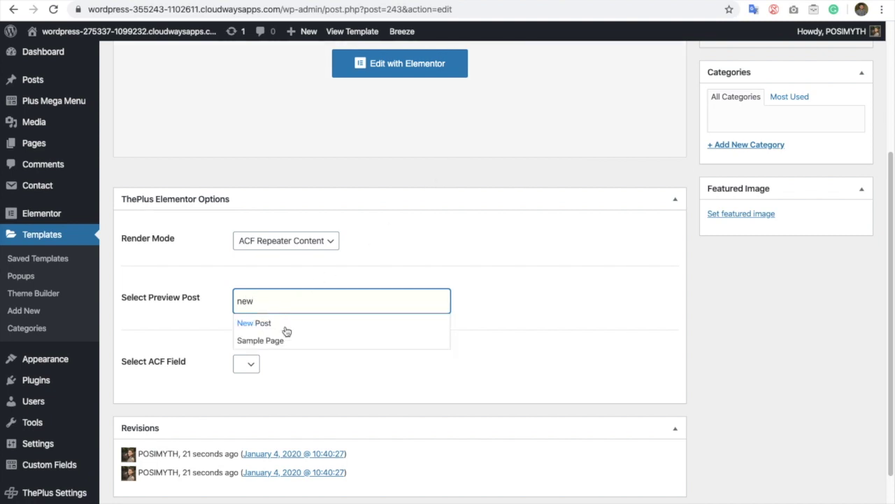
pyautogui.click(280, 327)
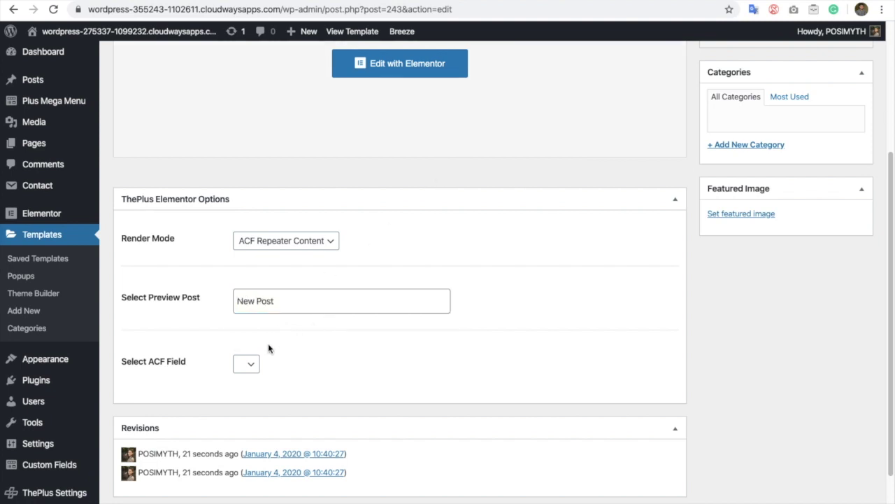
# Choose Repeter as the template's ACF field and update the template.
pyautogui.click(252, 364)
pyautogui.scroll(-2, 252, 366)
pyautogui.click(248, 280)
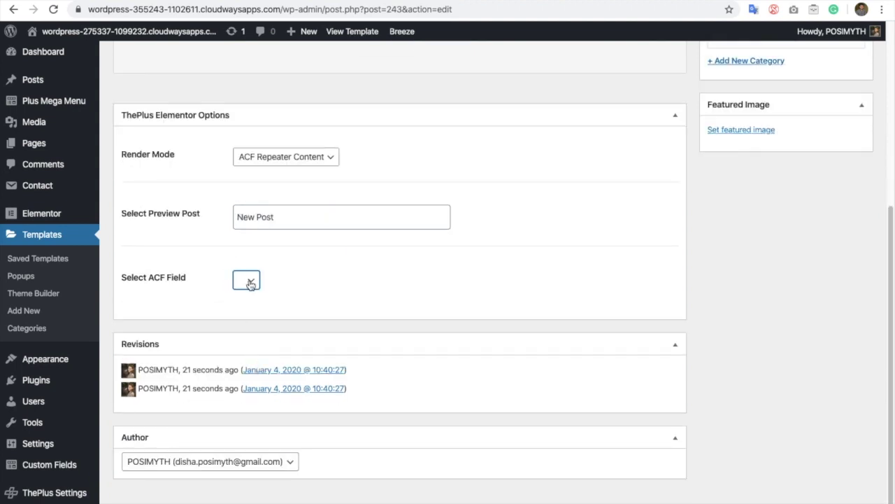
pyautogui.doubleClick(286, 222)
pyautogui.tripleClick(286, 221)
pyautogui.click(271, 242)
pyautogui.click(251, 284)
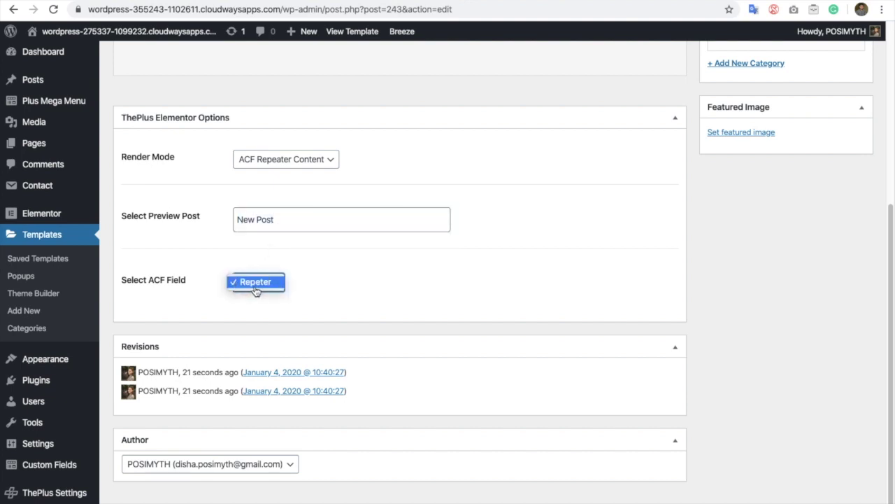
pyautogui.click(260, 287)
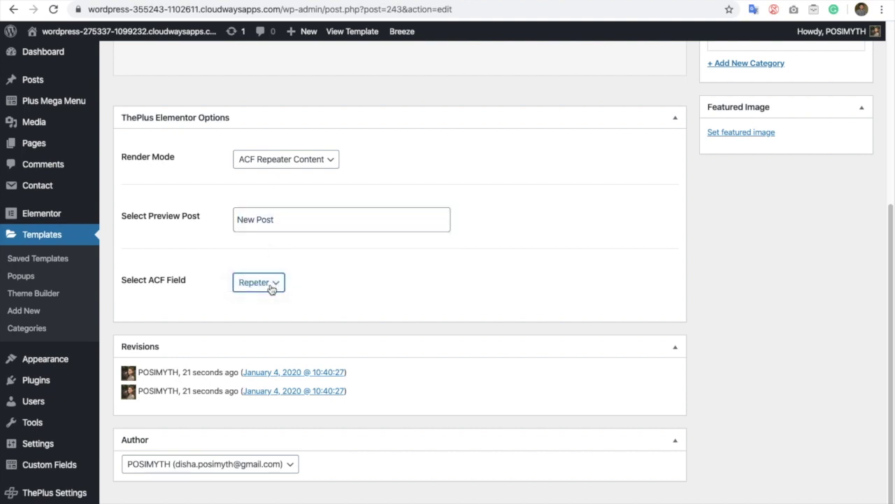
pyautogui.scroll(5, 769, 236)
pyautogui.click(845, 235)
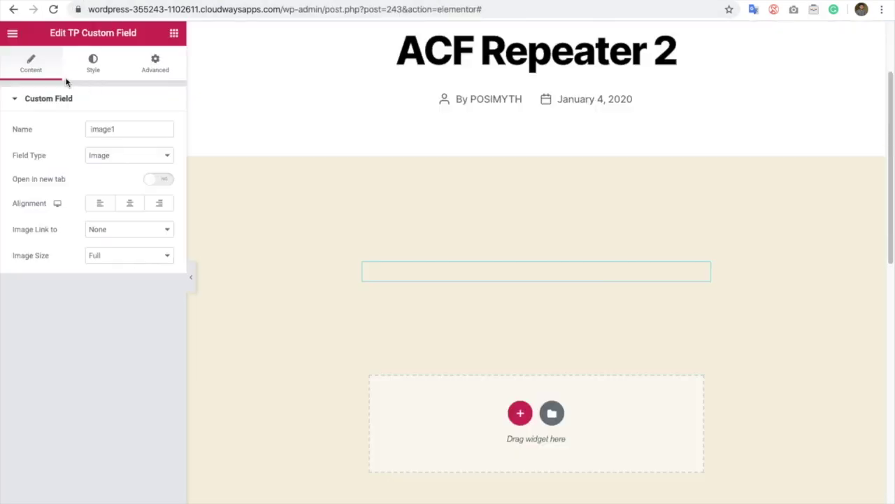
# Reload the Elementor template editor and open the settings of the image's TP Custom Field widget.
pyautogui.click(53, 10)
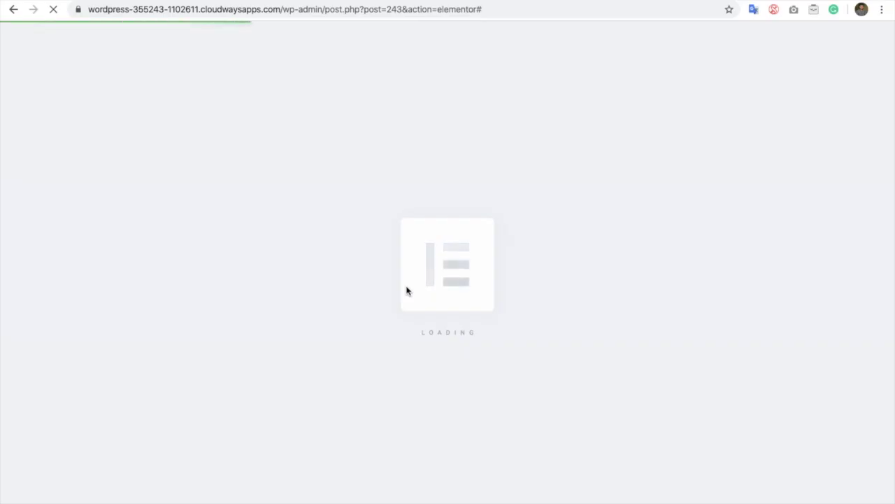
pyautogui.scroll(-5, 406, 291)
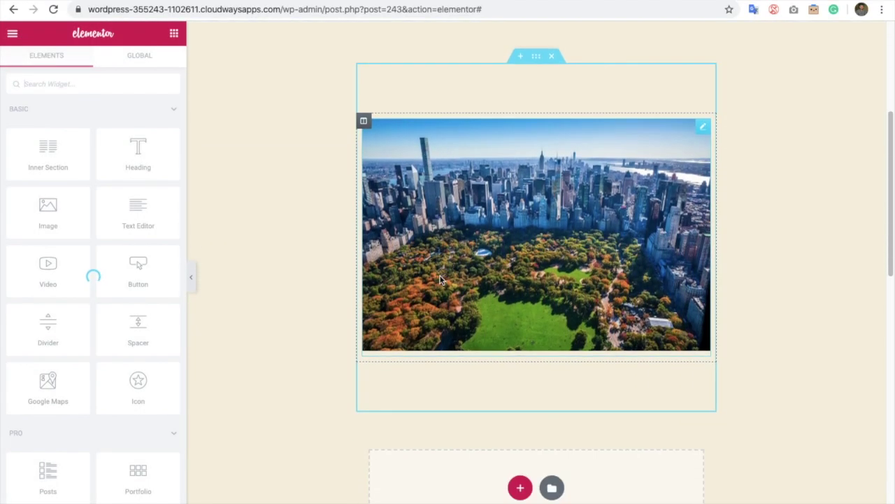
pyautogui.scroll(2, 640, 175)
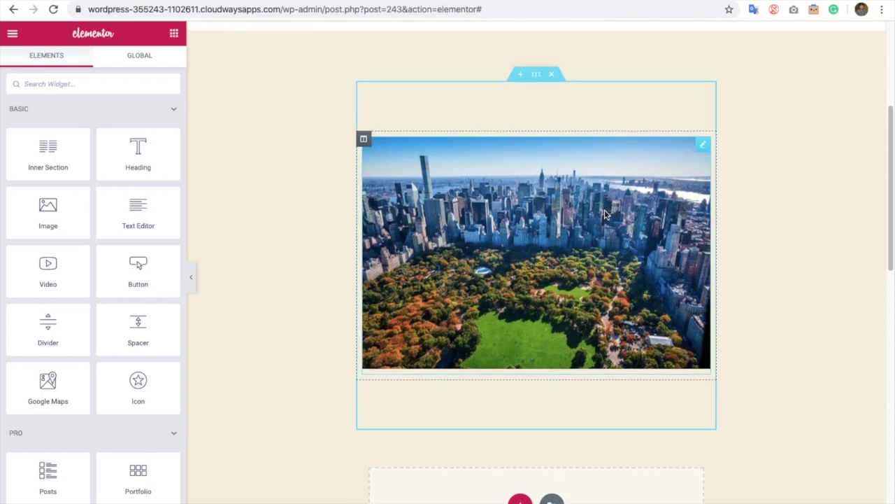
pyautogui.click(606, 214)
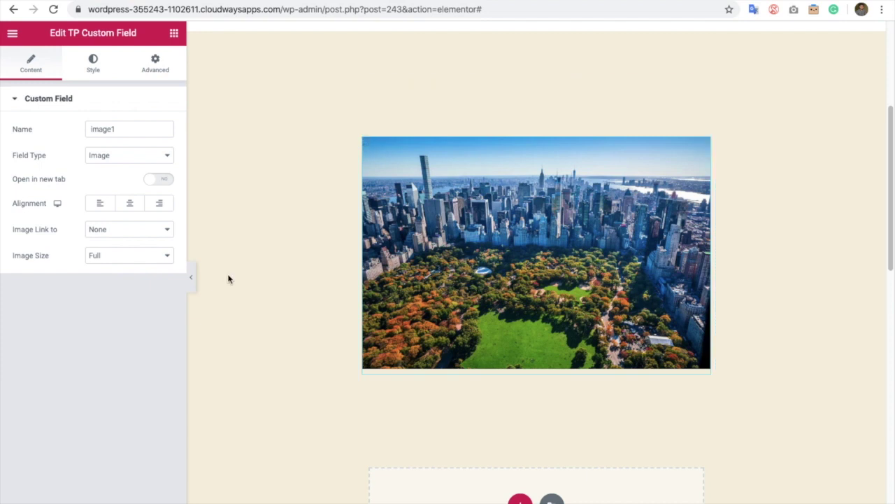
# Search the widgets for "tp" and place another TP Custom Field widget below the image.
pyautogui.click(174, 32)
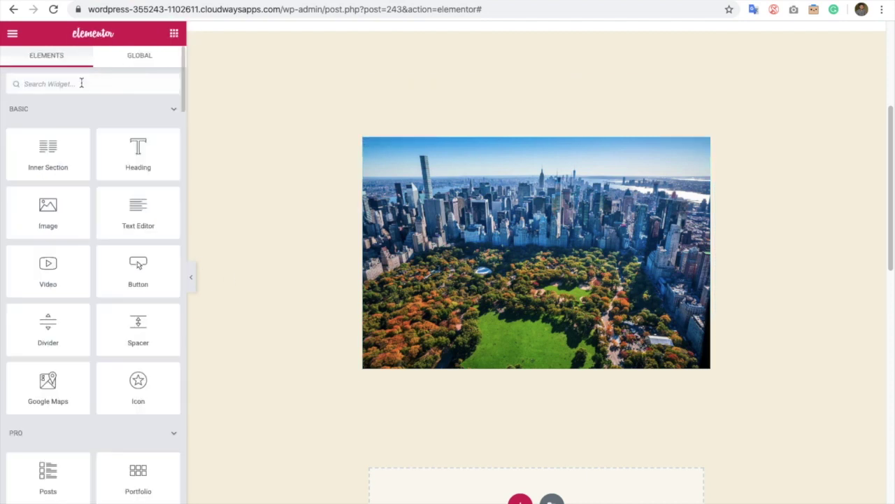
pyautogui.click(81, 83)
pyautogui.write('tp')
pyautogui.moveTo(48, 180); pyautogui.dragTo(477, 343)
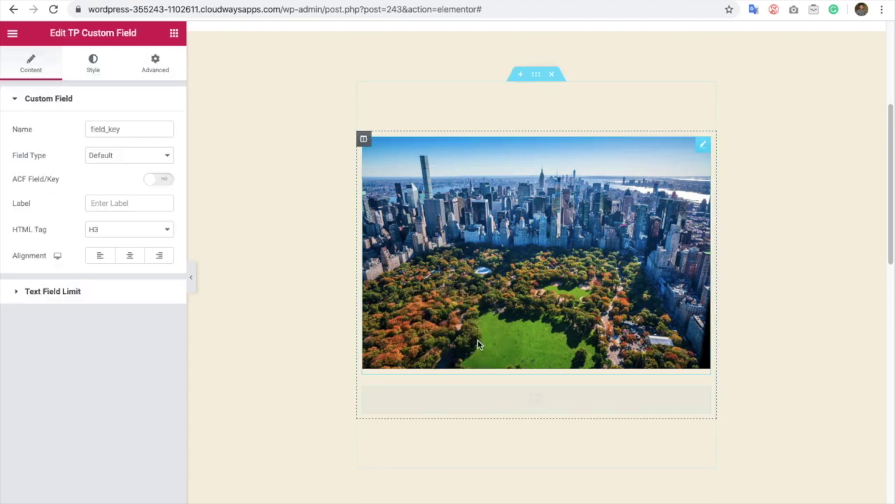
# Copy the City Name sub field's name from the field group, then set the new widget's field type to Link and its name to city_name.
pyautogui.doubleClick(120, 129)
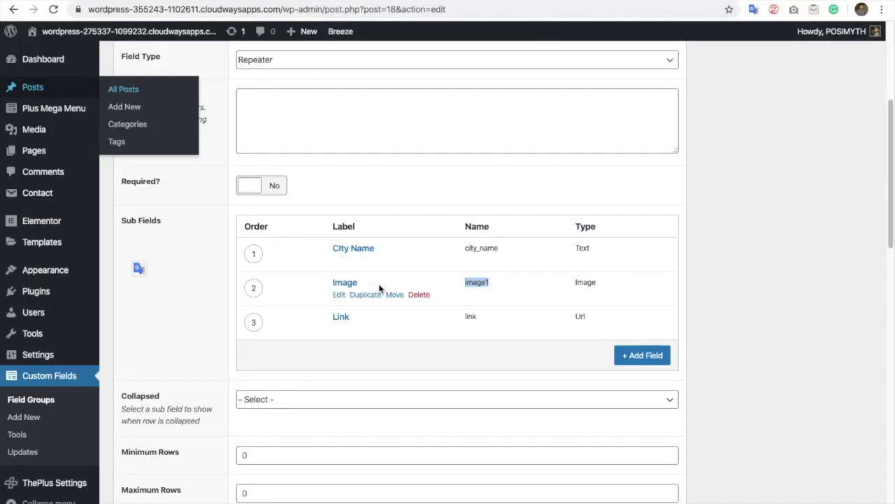
pyautogui.moveTo(502, 248); pyautogui.dragTo(463, 248)
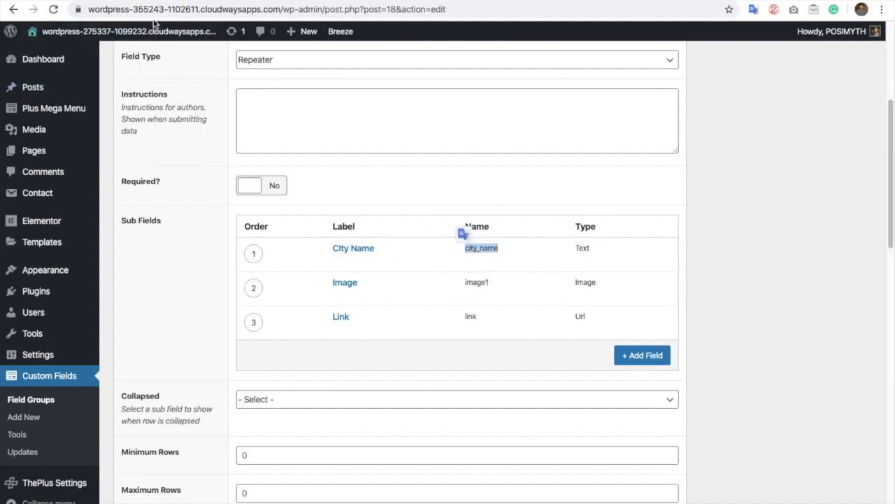
pyautogui.click(54, 1)
pyautogui.click(109, 159)
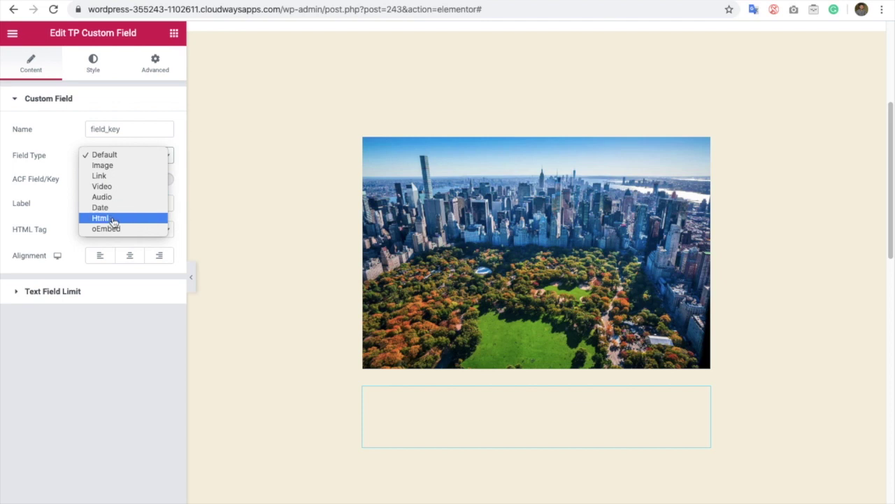
pyautogui.click(120, 175)
pyautogui.click(116, 129)
pyautogui.doubleClick(116, 129)
pyautogui.write('city_name')
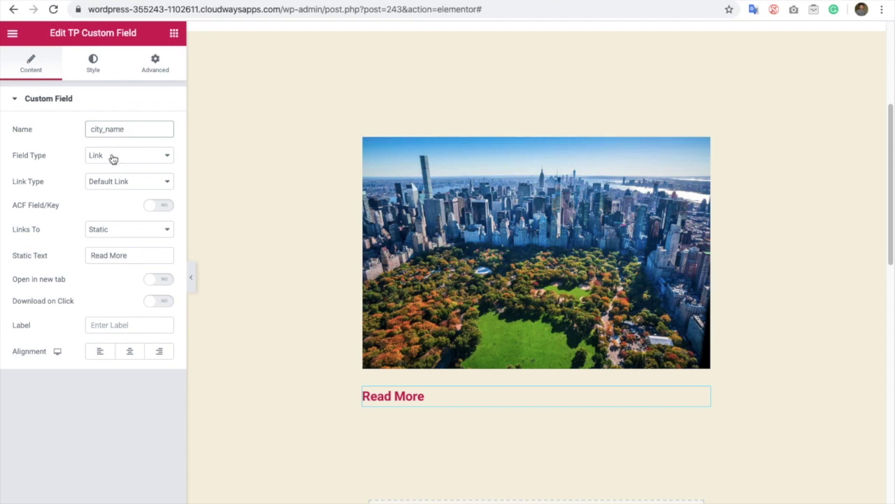
# Keep the widget's link type as Default Link, enable ACF Field/Key and set Links To to Custom Field.
pyautogui.click(124, 182)
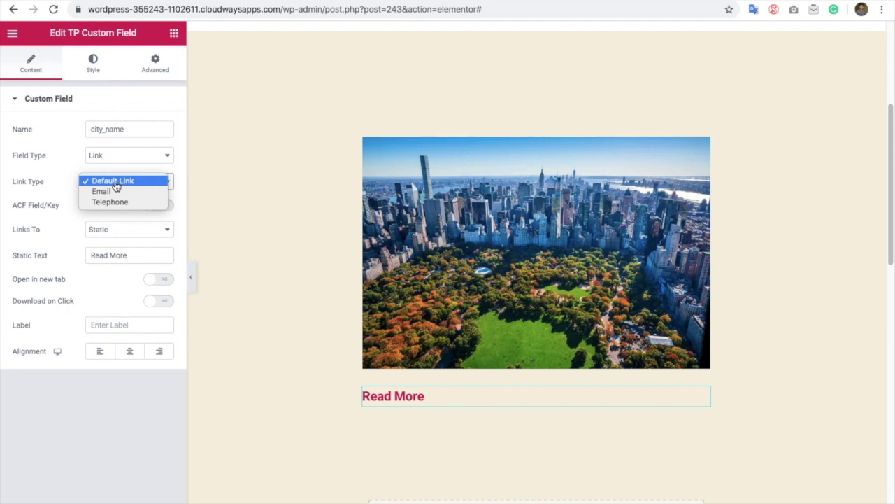
pyautogui.click(116, 184)
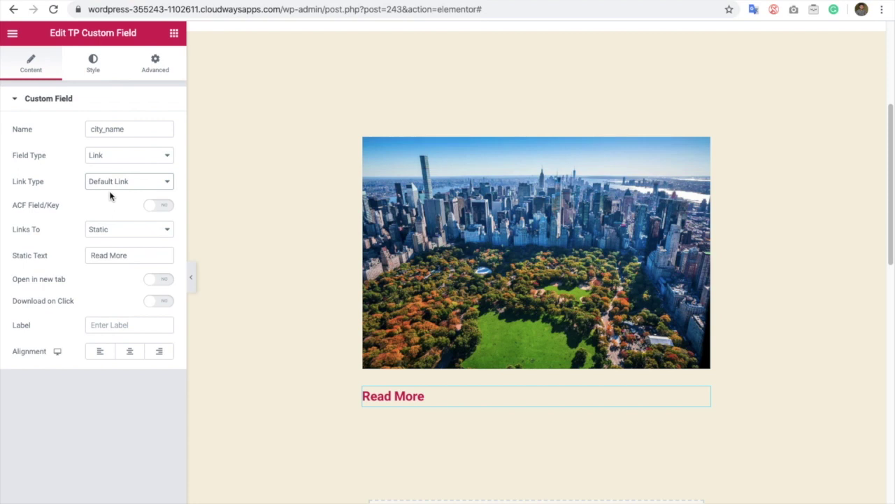
pyautogui.click(152, 206)
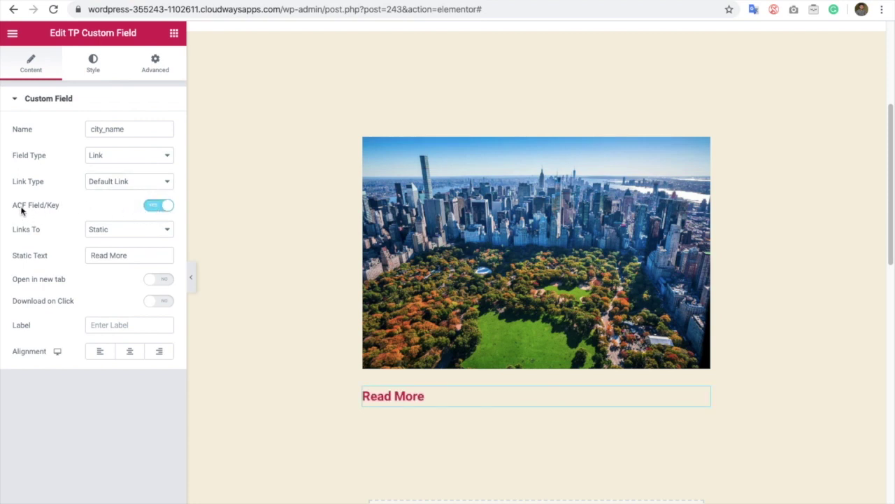
pyautogui.click(102, 229)
pyautogui.click(108, 250)
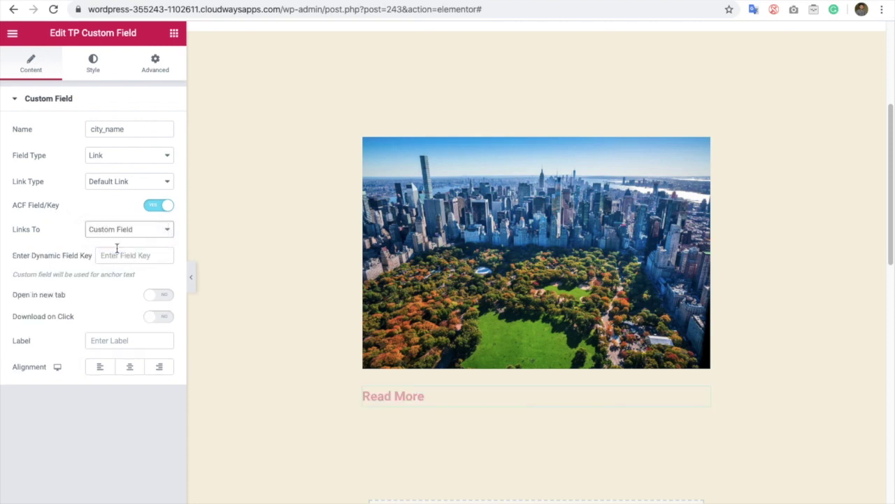
# Copy the Link sub field's name from the field group and enter link as the widget's dynamic field key.
pyautogui.click(116, 255)
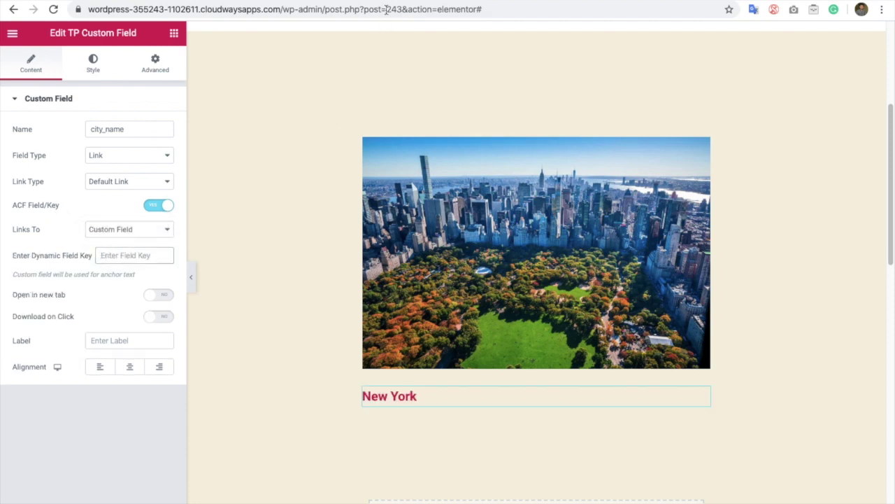
pyautogui.hotkey('ctrl', 'Tab')
pyautogui.moveTo(600, 319); pyautogui.dragTo(572, 319)
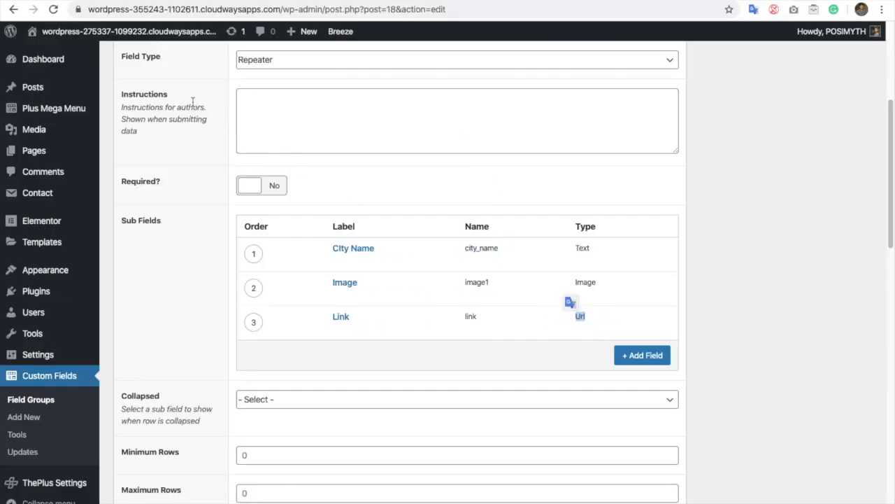
pyautogui.hotkey('ctrl', 'shift', 'Tab')
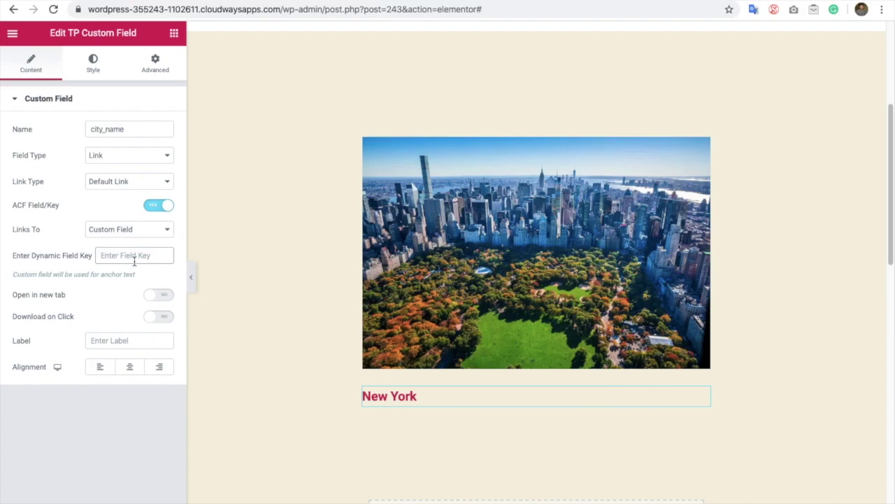
pyautogui.hotkey('ctrl', 'Tab')
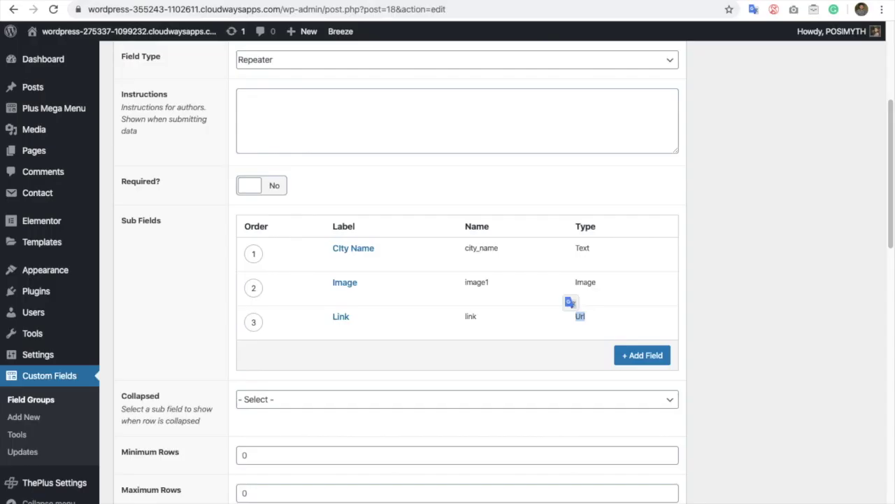
pyautogui.doubleClick(470, 316)
pyautogui.hotkey('ctrl', 'c')
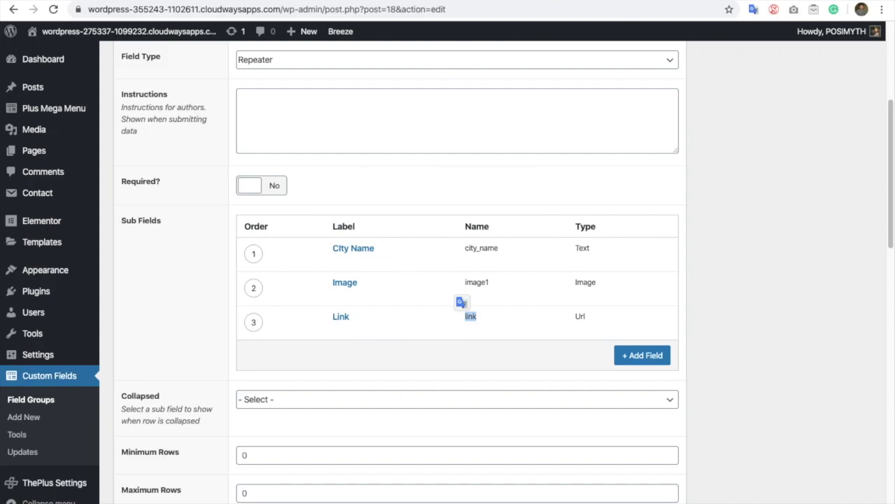
pyautogui.hotkey('ctrl', 'Tab')
pyautogui.hotkey('ctrl', 'v')
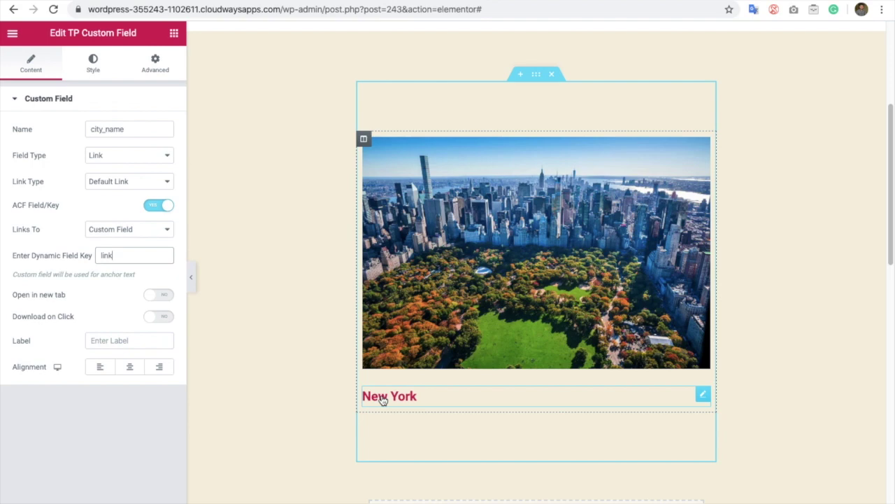
pyautogui.hotkey('ctrl', 'Tab')
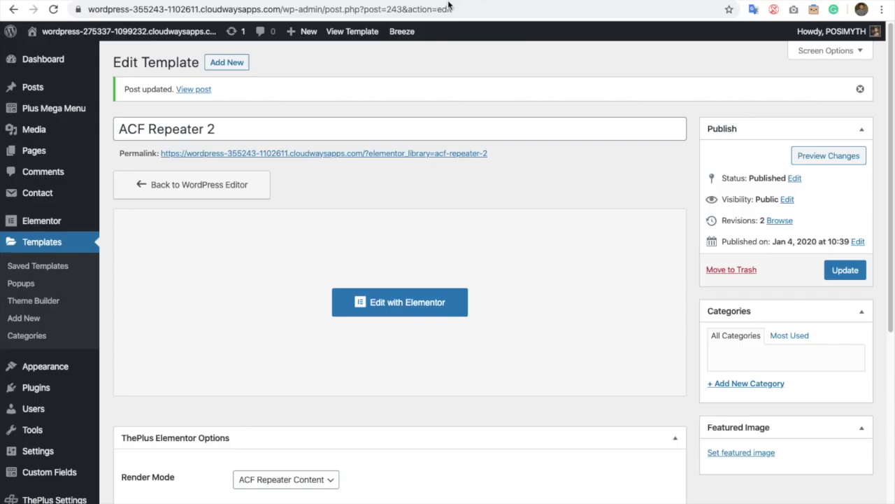
pyautogui.scroll(-5, 380, 188)
pyautogui.hotkey('ctrl', 'Tab')
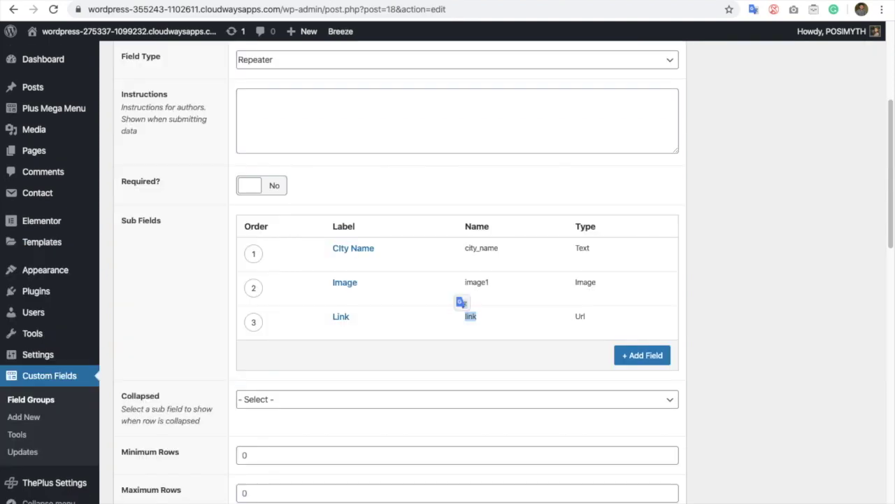
pyautogui.hotkey('ctrl', 'Tab')
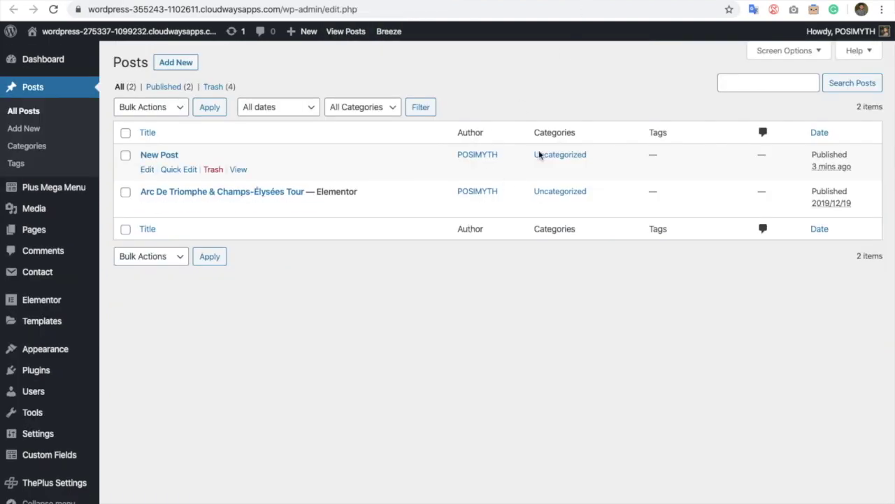
pyautogui.hotkey('ctrl', 'Tab')
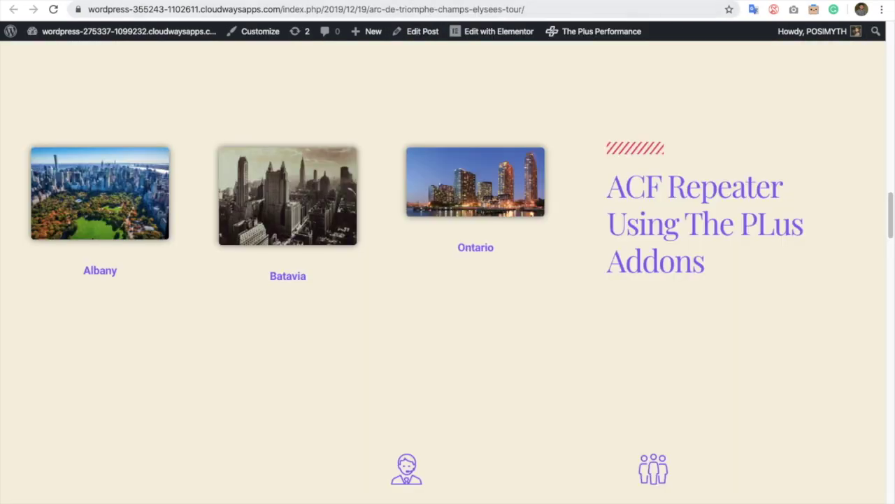
pyautogui.hotkey('ctrl', 'Tab')
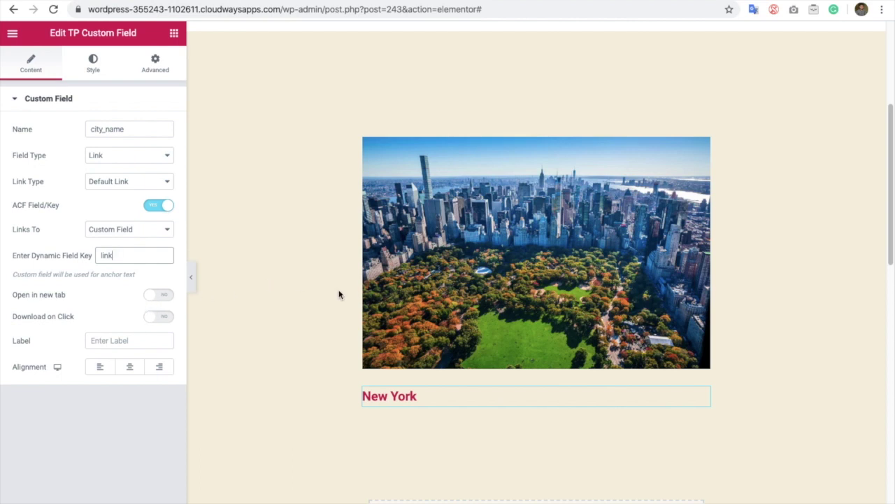
# Center-align the city name link, leave opening in a new tab disabled and keep the field type as Link.
pyautogui.click(133, 368)
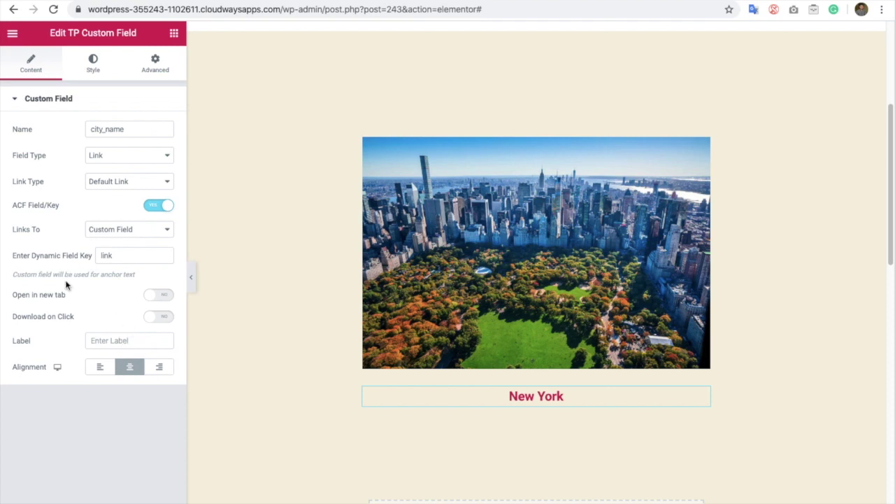
pyautogui.click(159, 297)
pyautogui.click(158, 297)
pyautogui.click(59, 368)
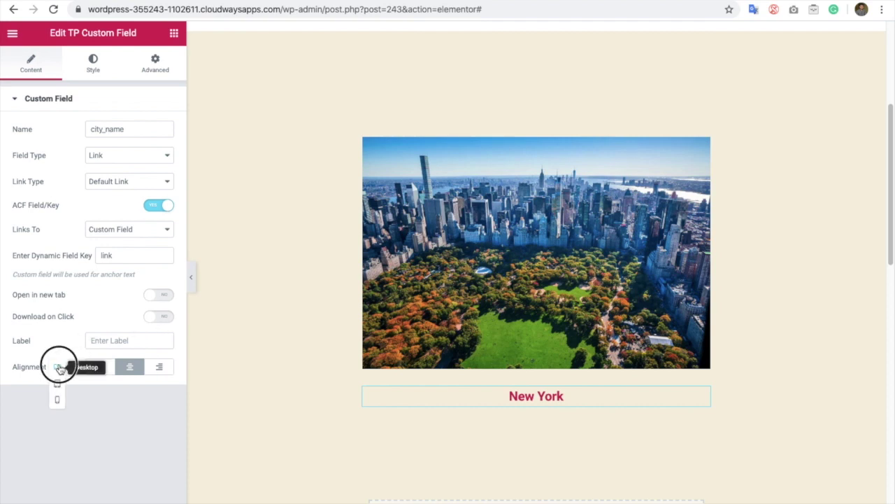
pyautogui.click(101, 158)
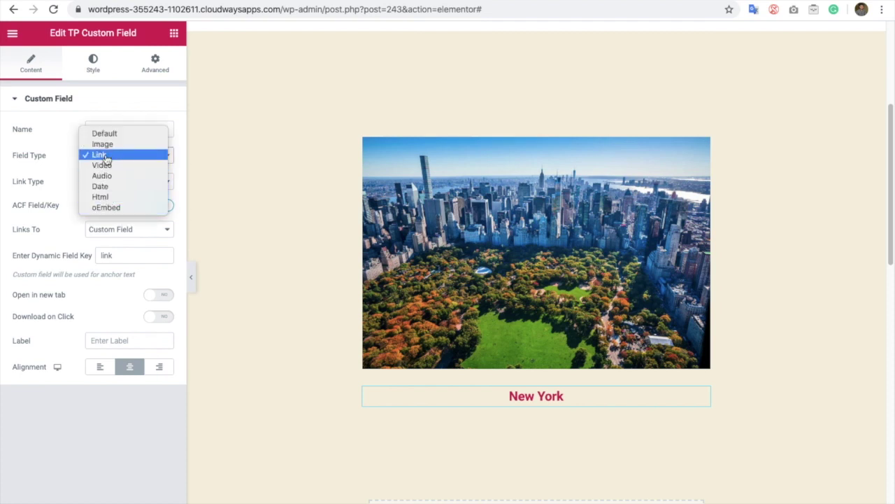
pyautogui.click(105, 157)
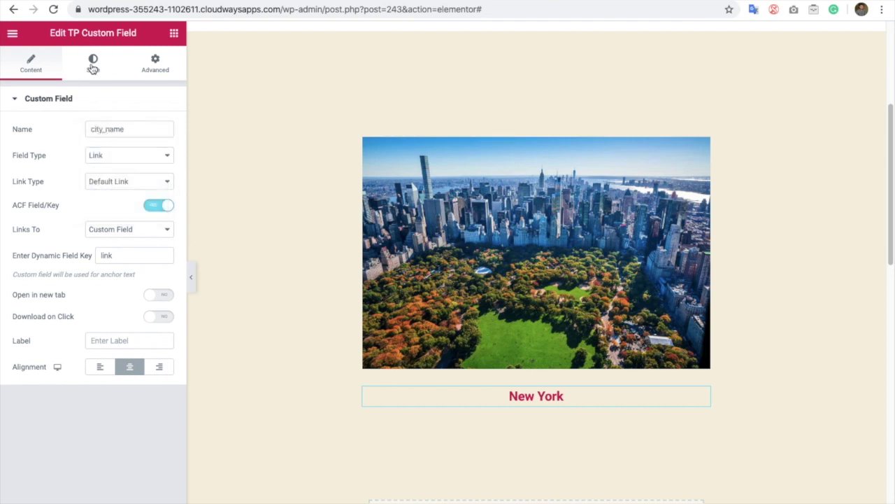
# Review the city name link's styling options for typography, border type and box shadow, and reset the box shadow.
pyautogui.click(93, 64)
pyautogui.click(161, 148)
pyautogui.click(160, 147)
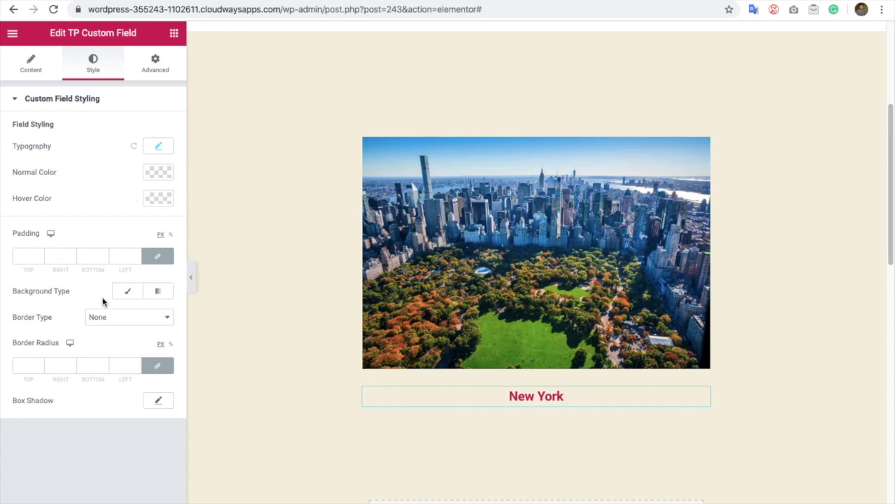
pyautogui.click(112, 317)
pyautogui.click(68, 376)
pyautogui.click(156, 400)
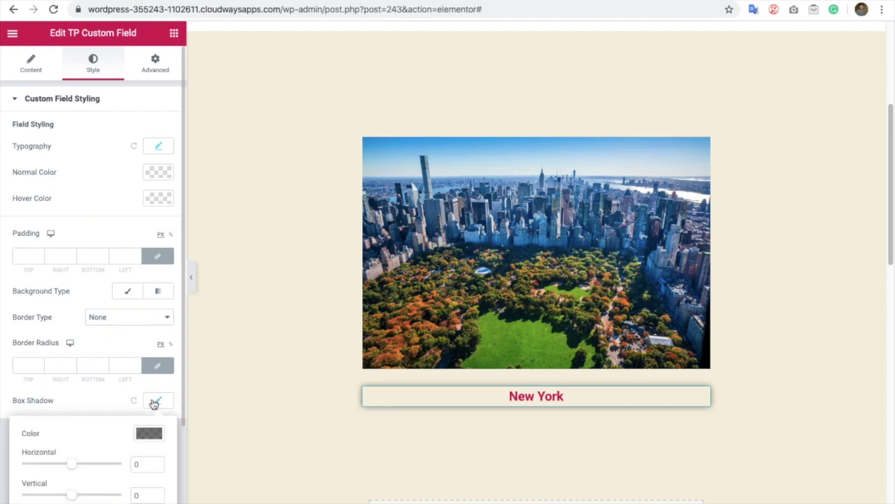
pyautogui.click(153, 403)
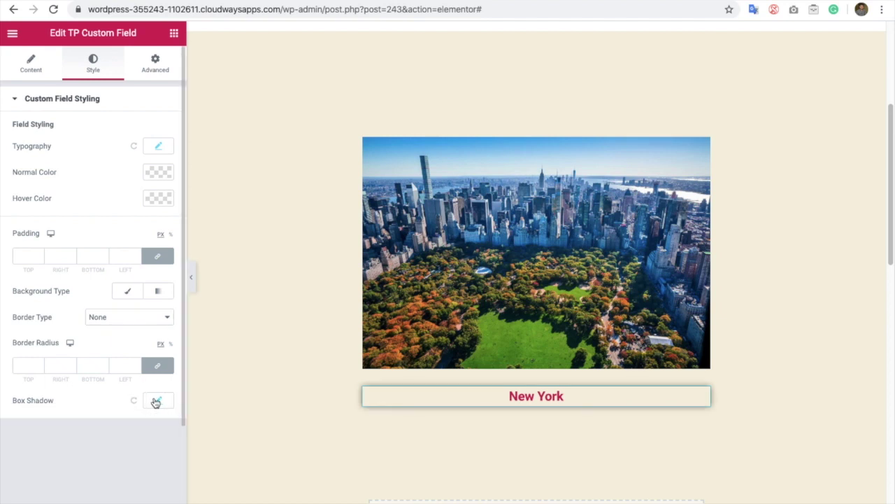
pyautogui.click(133, 399)
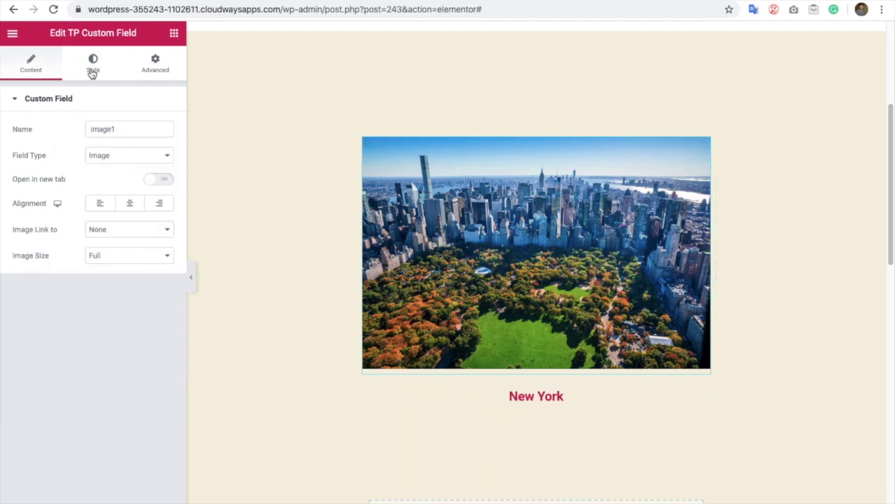
# Set the border radius of the image's TP Custom Field widget to 50% on all corners.
pyautogui.click(93, 72)
pyautogui.click(25, 232)
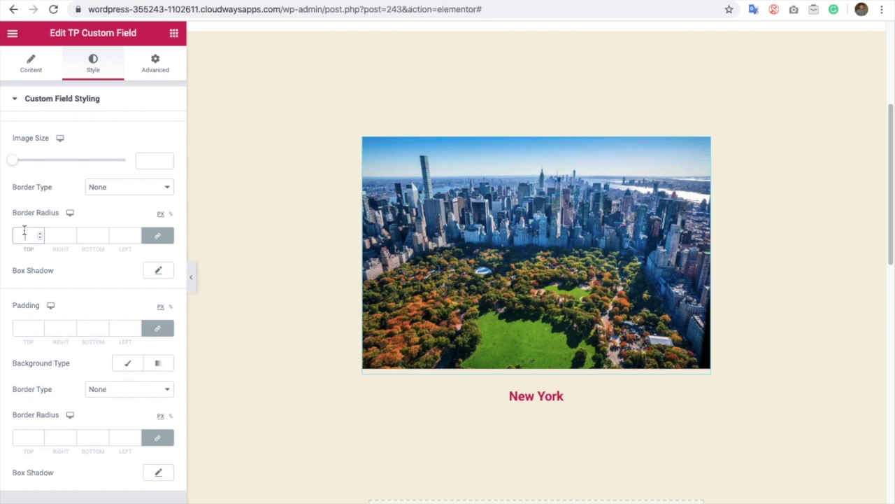
pyautogui.write('100')
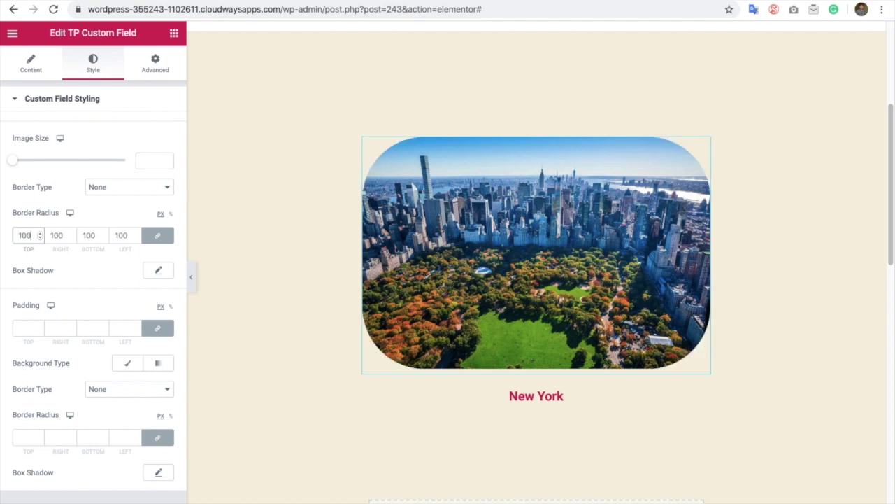
pyautogui.click(170, 214)
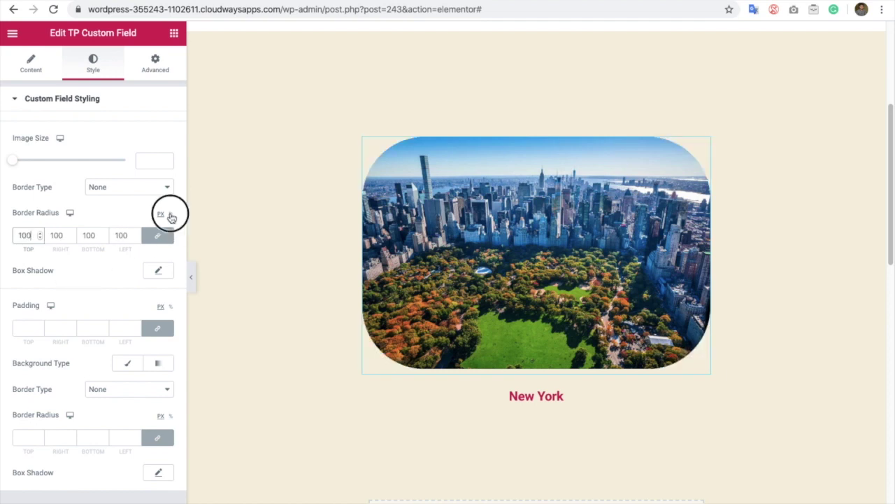
pyautogui.click(27, 231)
pyautogui.write('50')
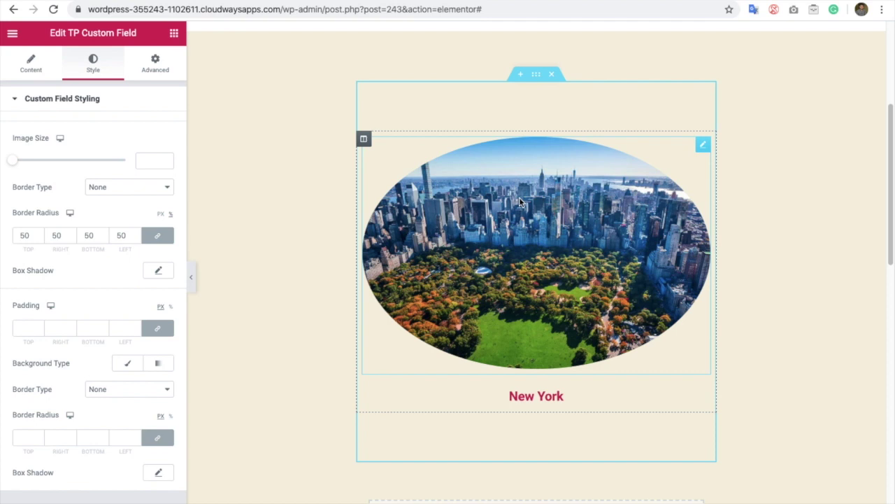
# Open the Blog Single template in Elementor from the published Arc de Triomphe tour post.
pyautogui.click(239, 1)
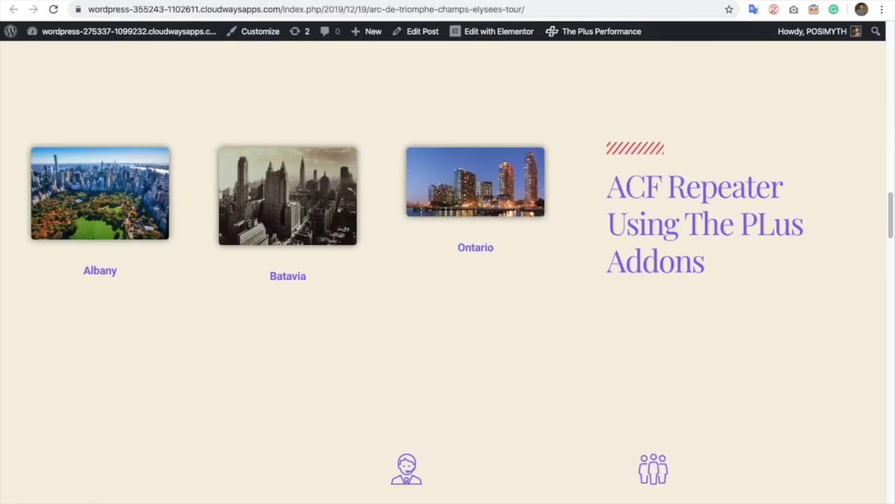
pyautogui.moveTo(490, 35)
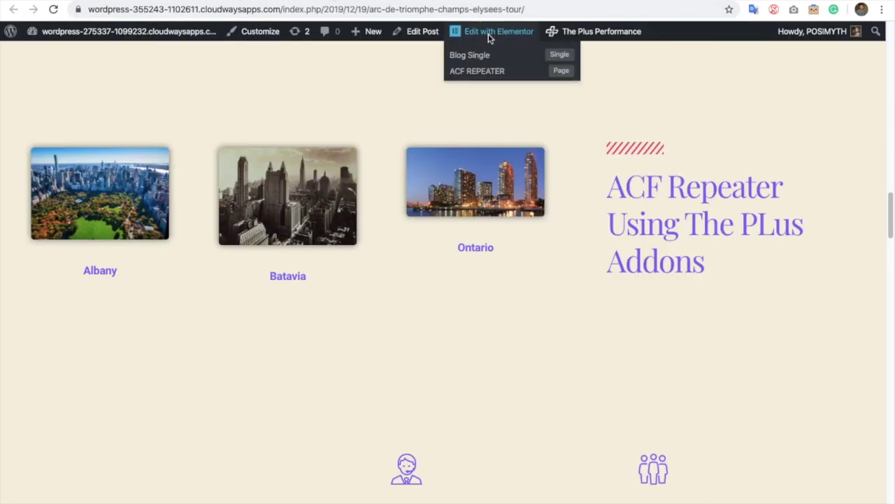
pyautogui.rightClick(489, 32)
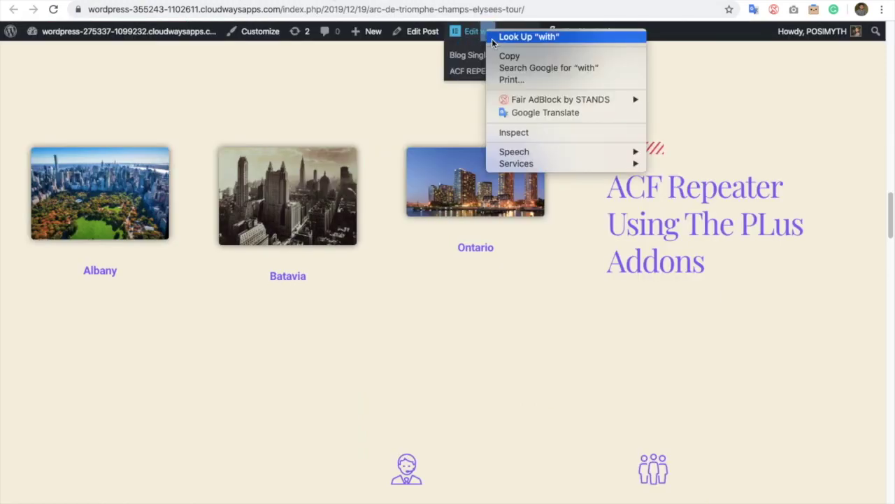
pyautogui.click(410, 66)
pyautogui.click(476, 55)
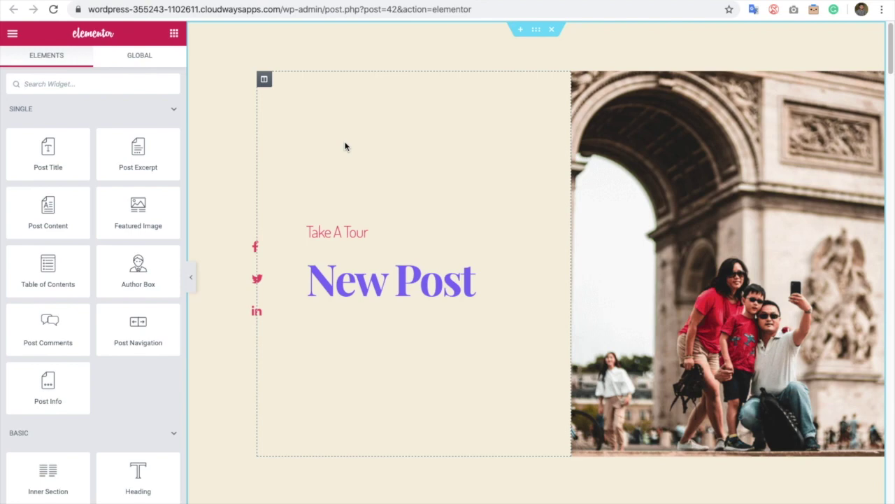
# Open the existing Dynamic Listing widget's settings and check its Post Listing Types options, keeping ACF Repeater.
pyautogui.scroll(-10, 344, 146)
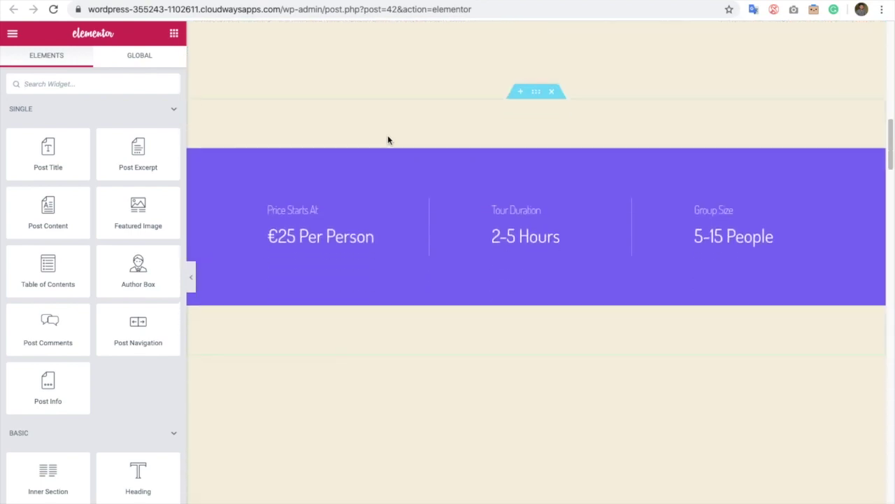
pyautogui.scroll(-12, 387, 140)
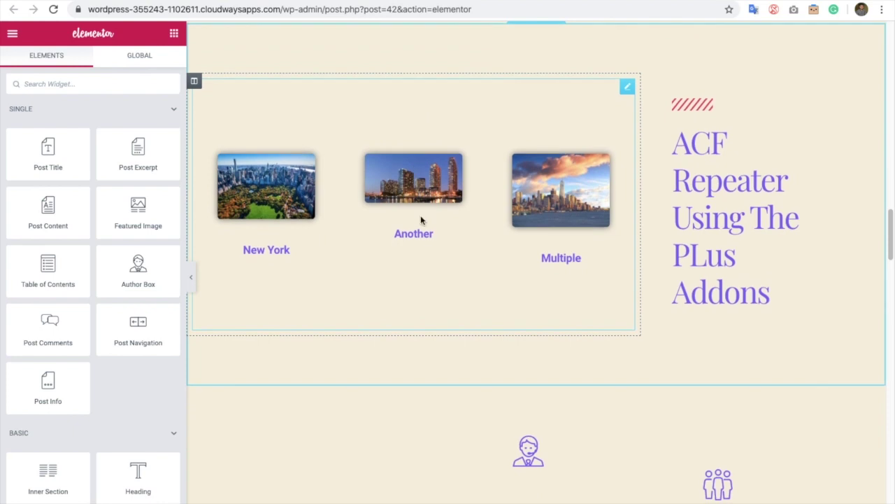
pyautogui.scroll(3, 417, 265)
pyautogui.scroll(-3, 417, 273)
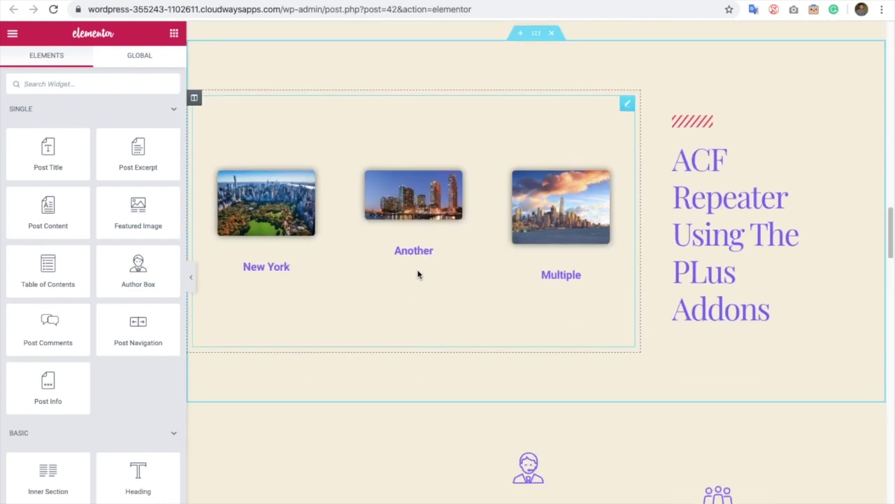
pyautogui.click(413, 280)
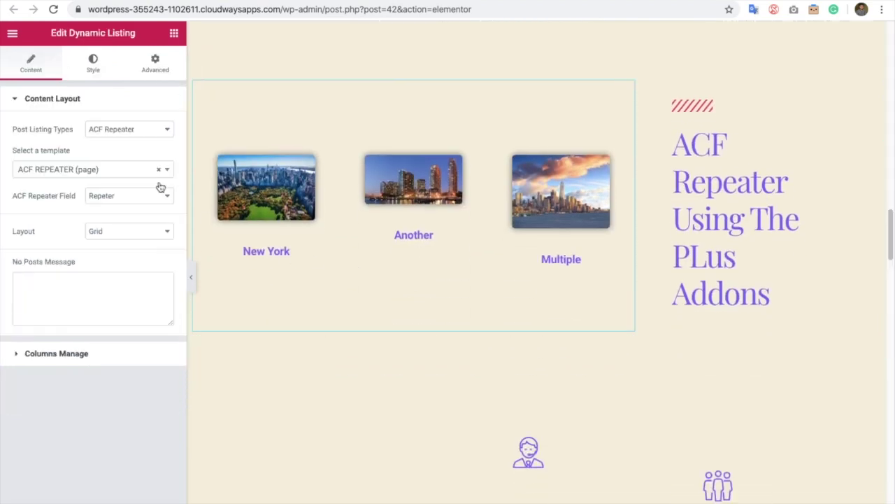
pyautogui.click(114, 130)
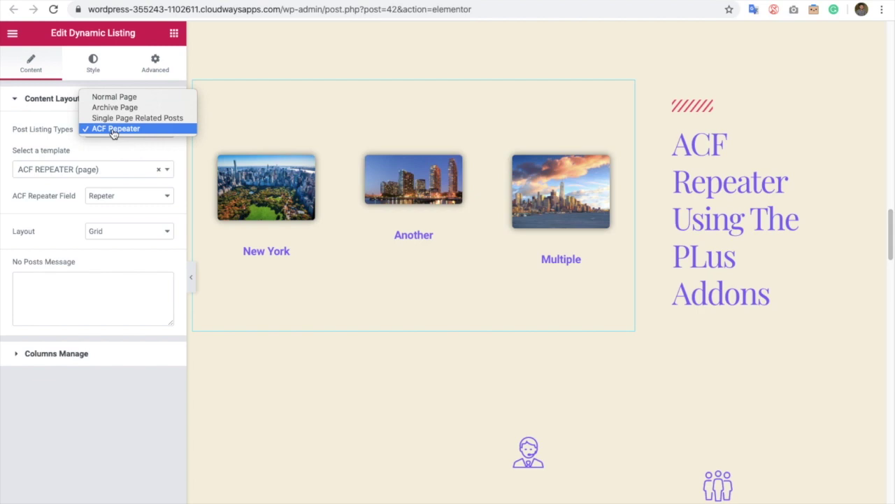
pyautogui.click(114, 129)
# Search the widgets for "dynamic" and place a Dynamic Listing widget below the ACF Repeater heading.
pyautogui.click(175, 33)
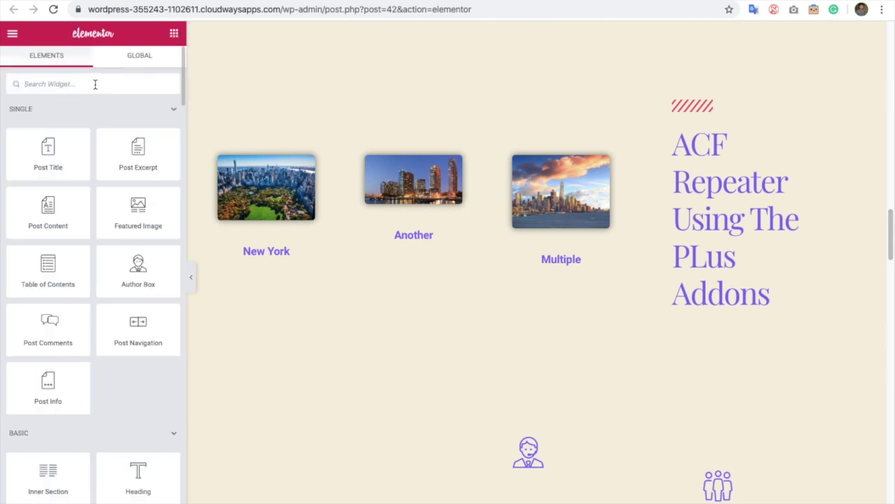
pyautogui.write('dynamic')
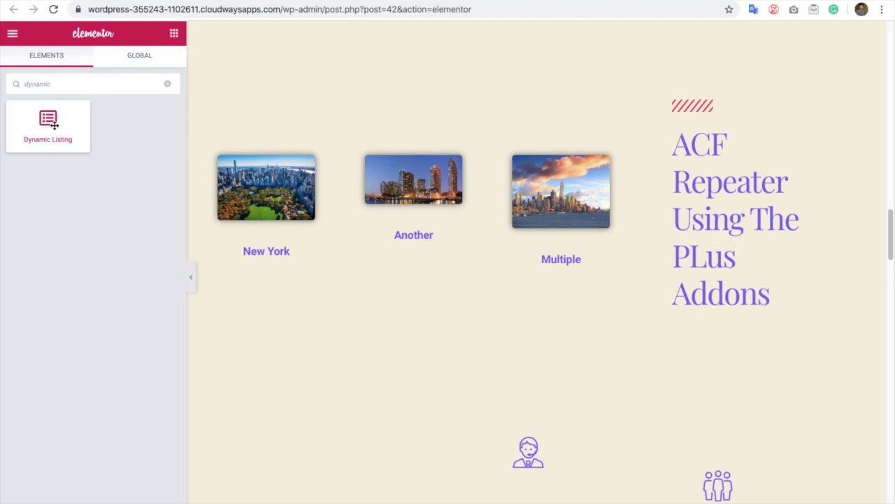
pyautogui.moveTo(54, 124); pyautogui.dragTo(694, 314)
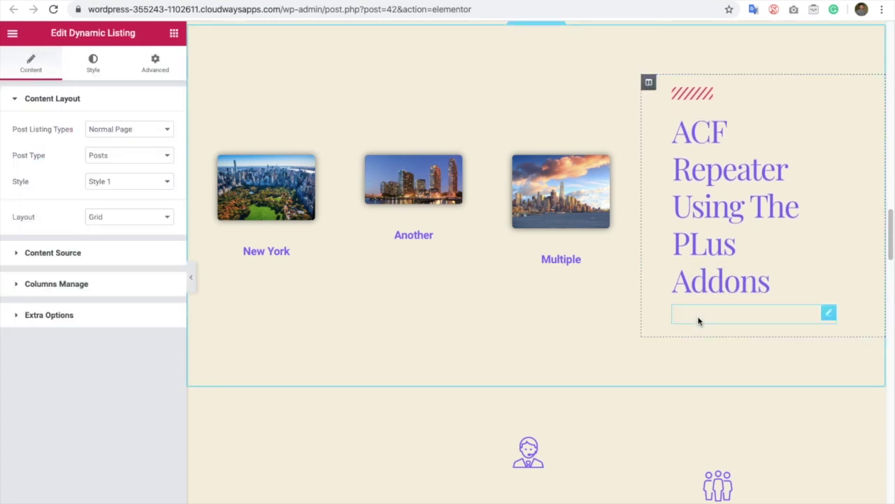
# Set the new Dynamic Listing to the ACF Repeater listing type with the template ACF Repeater 2 (section) and the repeater field Repeter.
pyautogui.click(130, 129)
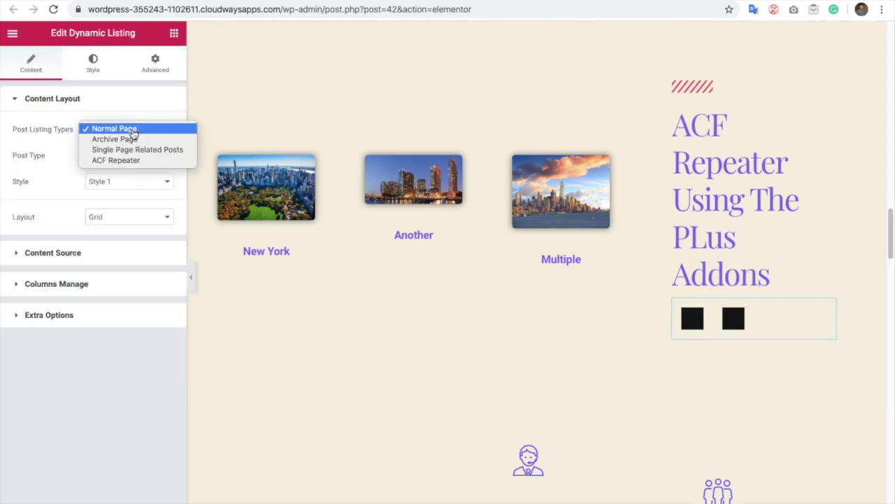
pyautogui.click(123, 161)
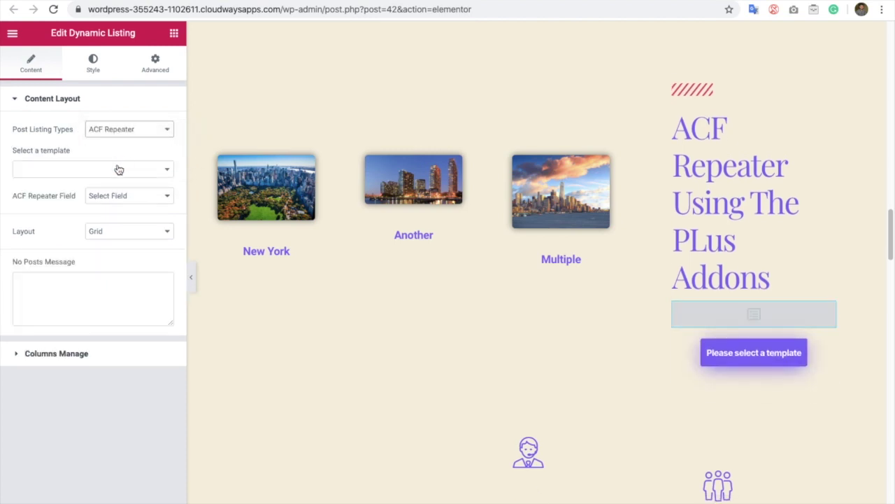
pyautogui.click(115, 172)
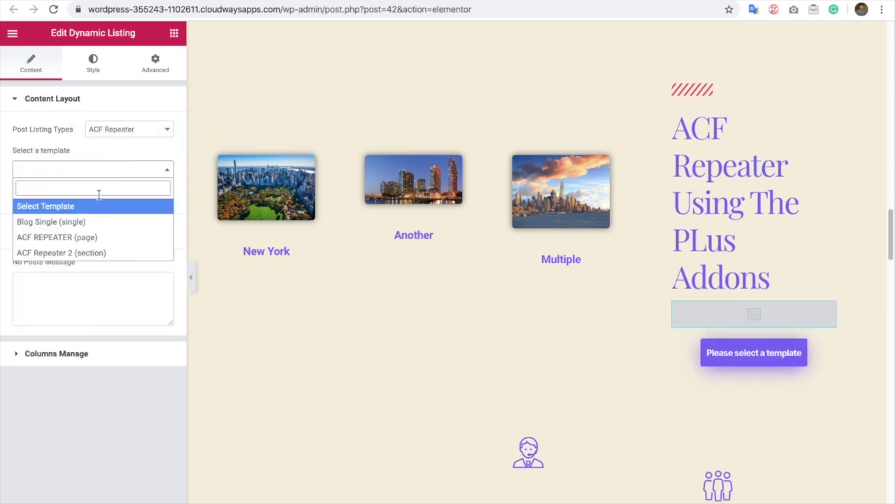
pyautogui.click(100, 255)
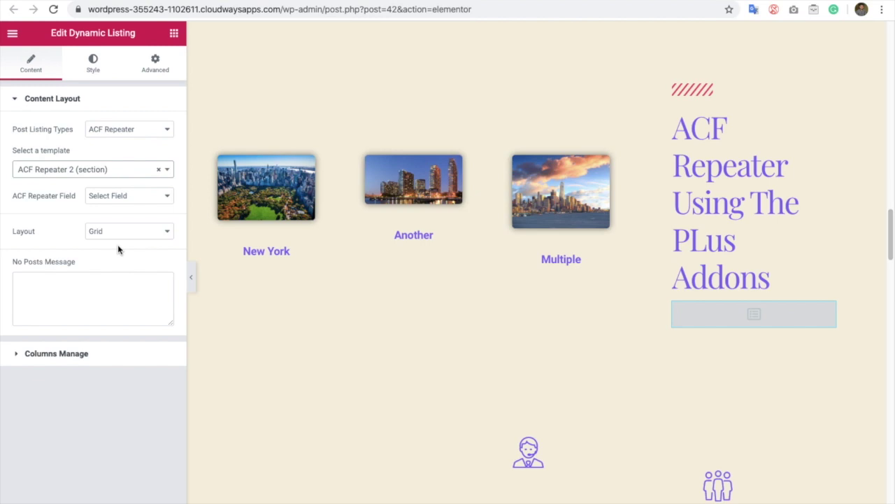
pyautogui.click(105, 196)
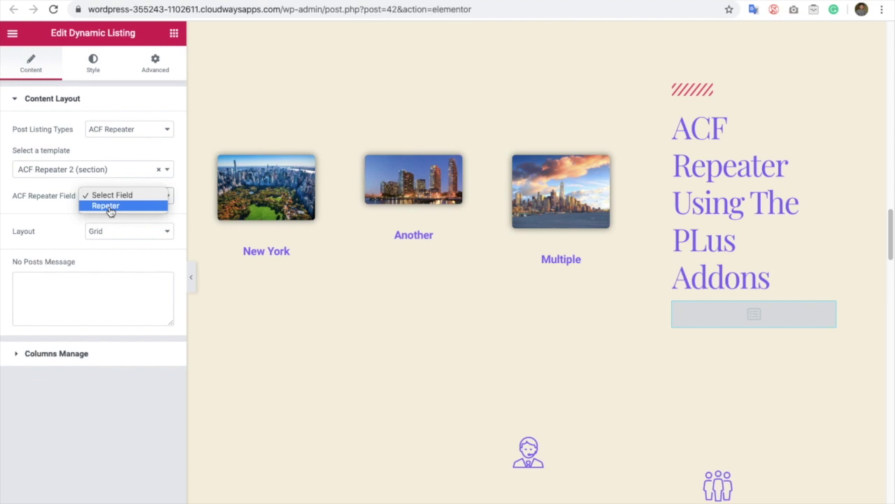
pyautogui.click(109, 207)
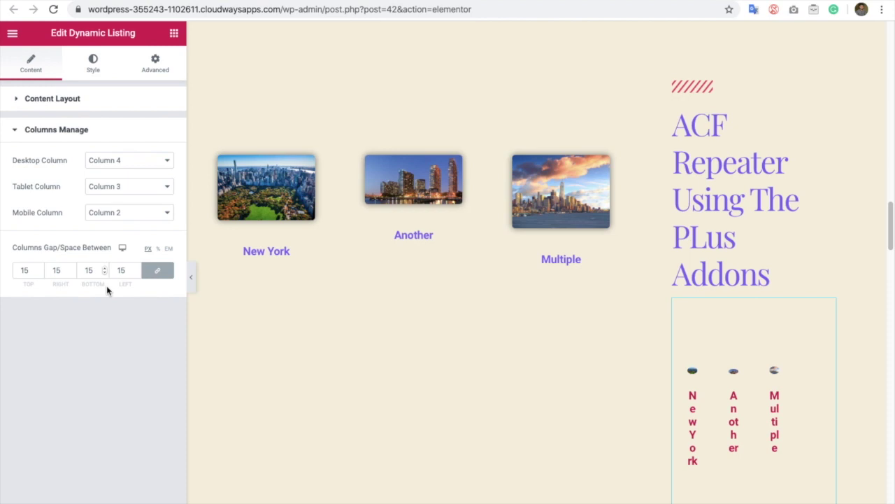
pyautogui.click(95, 63)
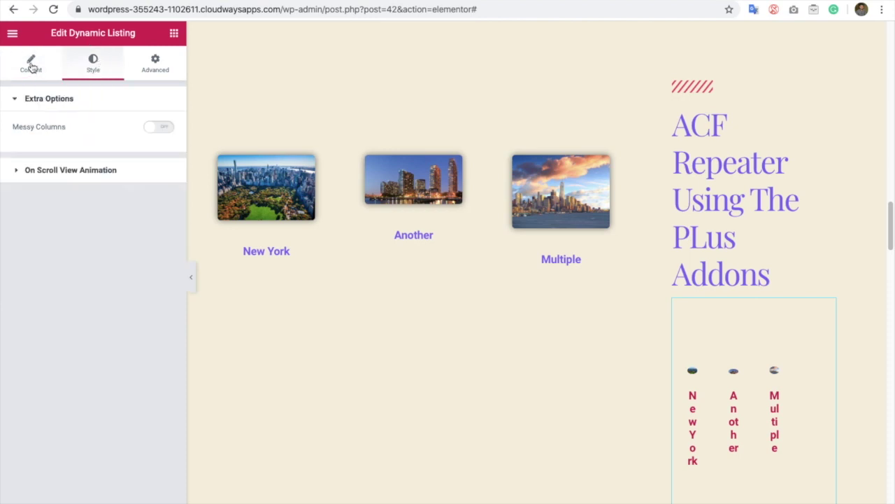
pyautogui.click(31, 63)
pyautogui.click(56, 355)
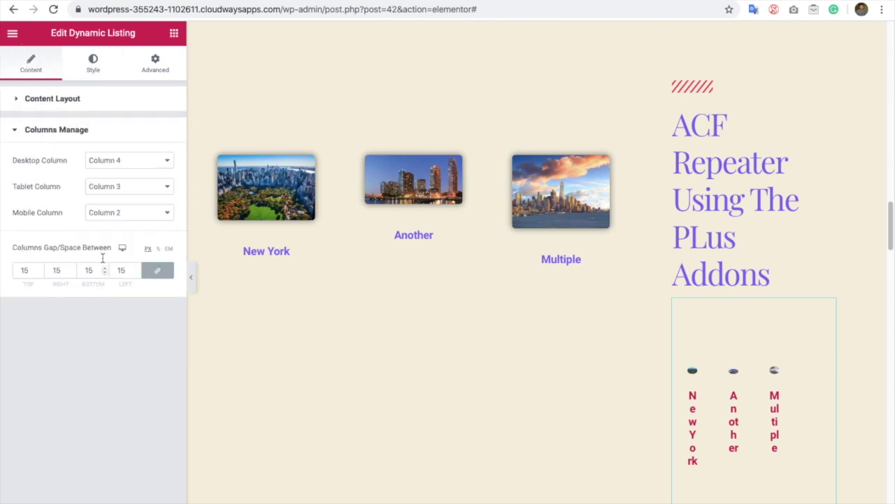
pyautogui.click(120, 160)
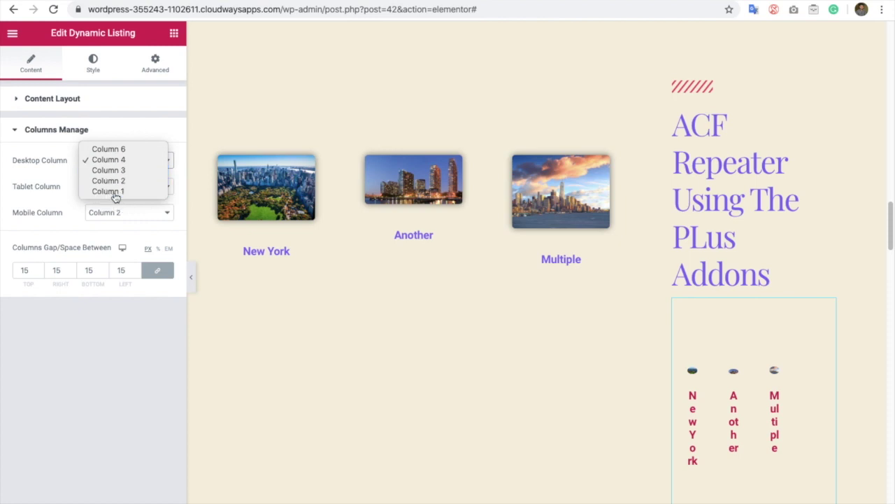
pyautogui.click(115, 192)
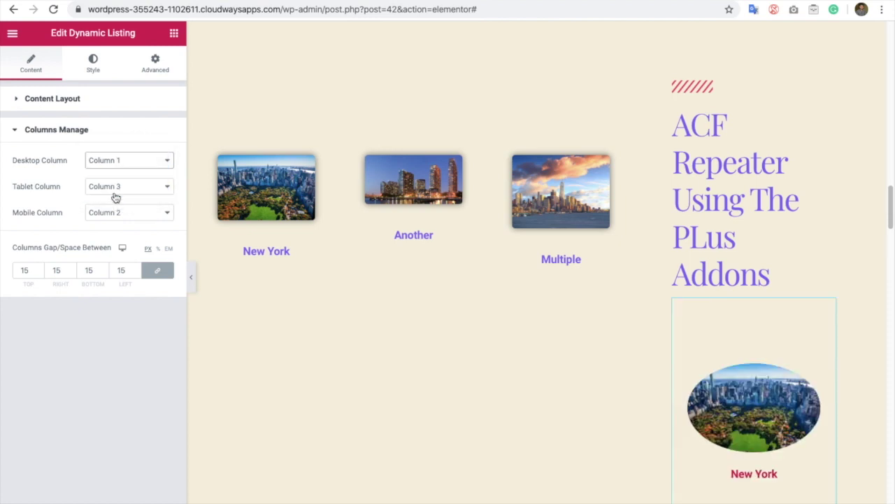
pyautogui.scroll(-7, 645, 267)
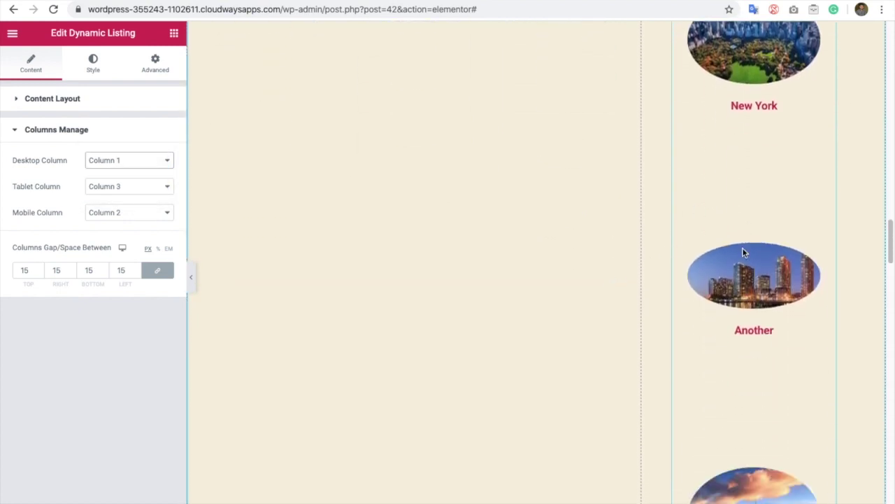
pyautogui.scroll(-3, 743, 290)
pyautogui.scroll(6, 744, 287)
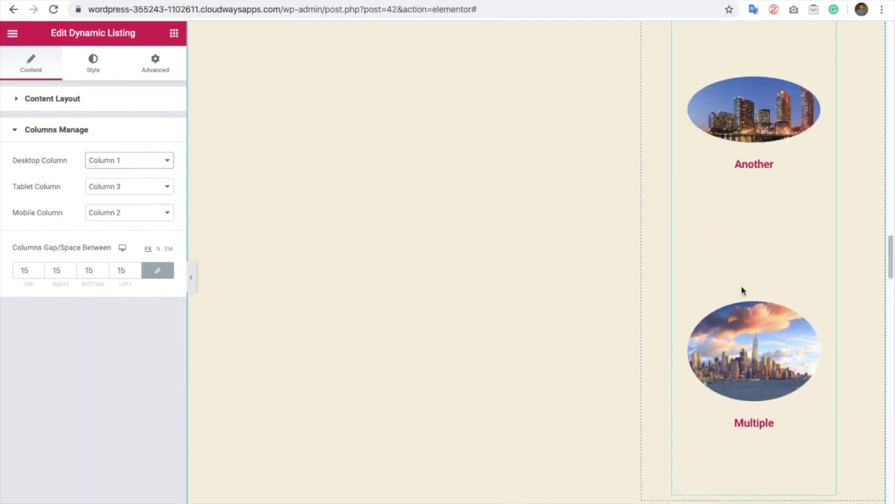
pyautogui.scroll(9, 744, 278)
pyautogui.scroll(-6, 718, 266)
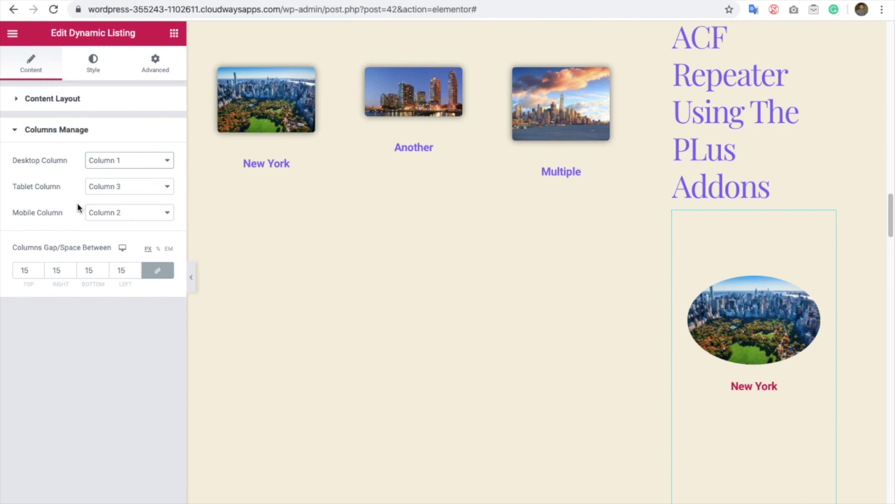
# Switch the new Dynamic Listing's layout through Masonry and Metro to Carousel.
pyautogui.click(93, 66)
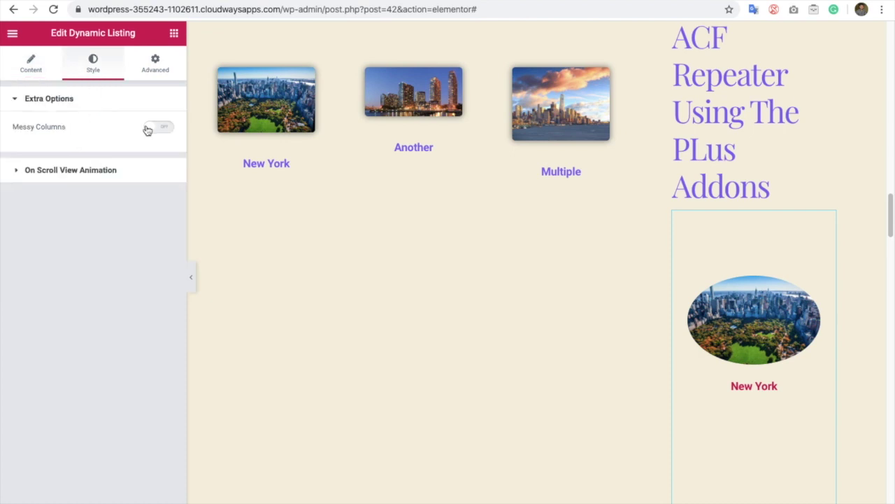
pyautogui.click(27, 74)
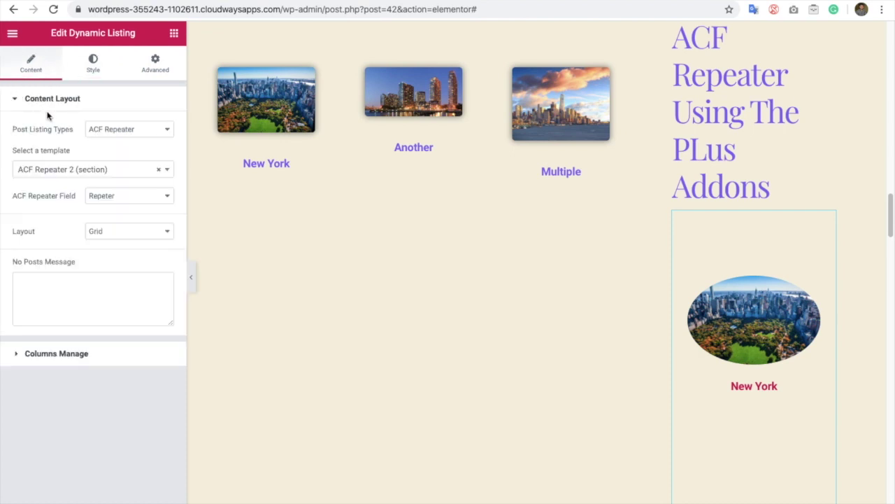
pyautogui.click(109, 238)
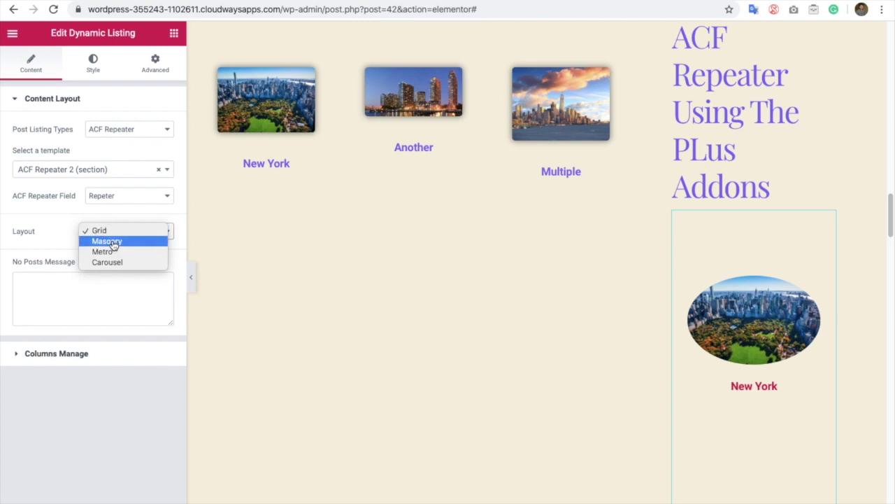
pyautogui.click(111, 240)
pyautogui.click(110, 239)
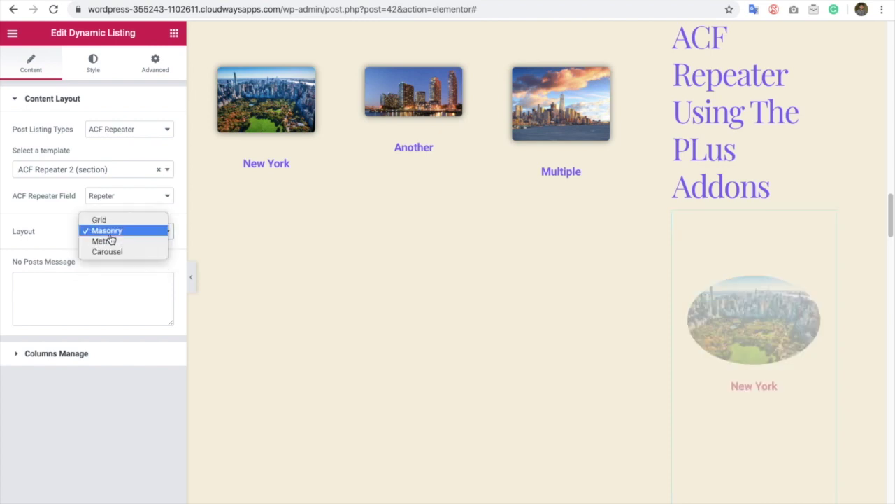
pyautogui.click(108, 240)
pyautogui.click(109, 239)
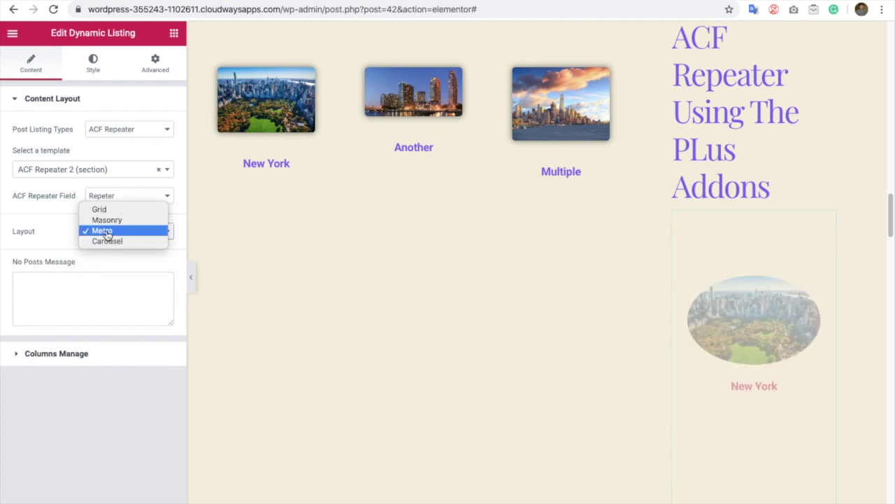
pyautogui.click(107, 241)
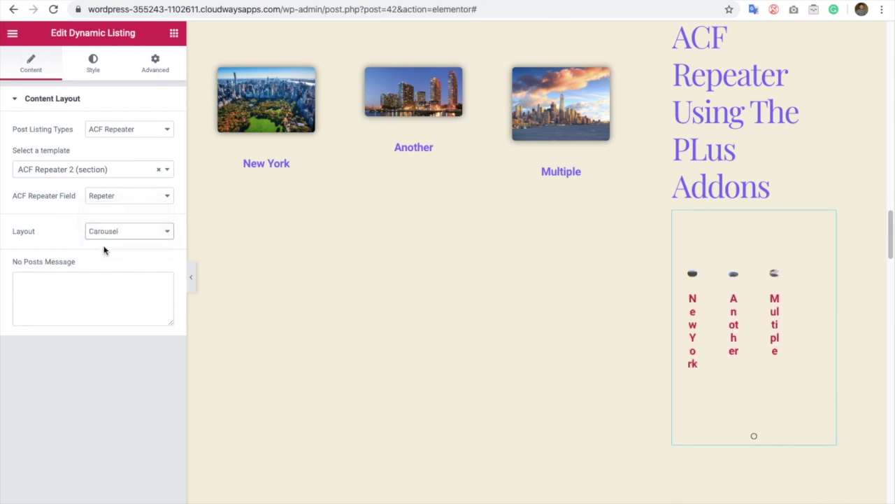
# Set the carousel's desktop columns to Column 1 and preview its second slide on the page.
pyautogui.click(93, 64)
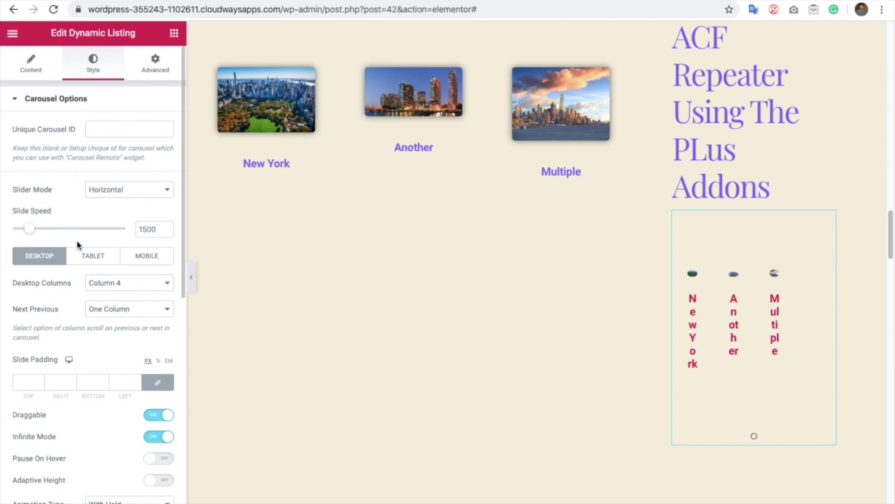
pyautogui.scroll(-1, 66, 315)
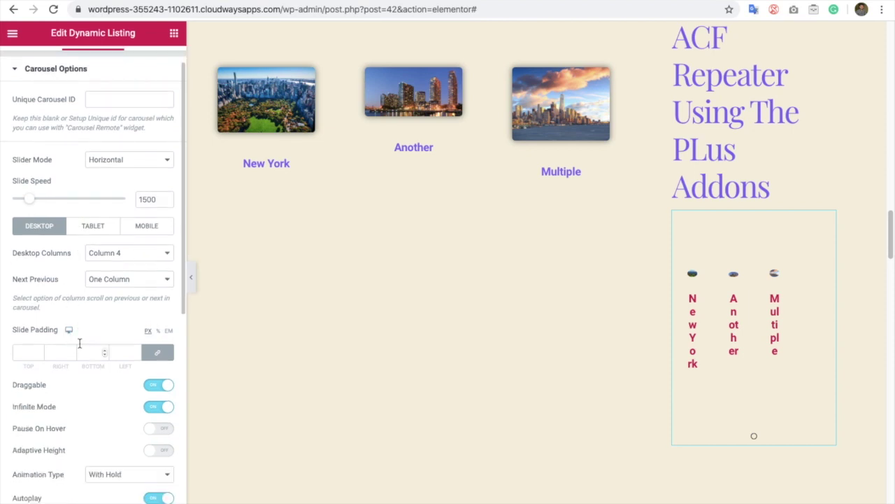
pyautogui.click(107, 253)
pyautogui.click(105, 220)
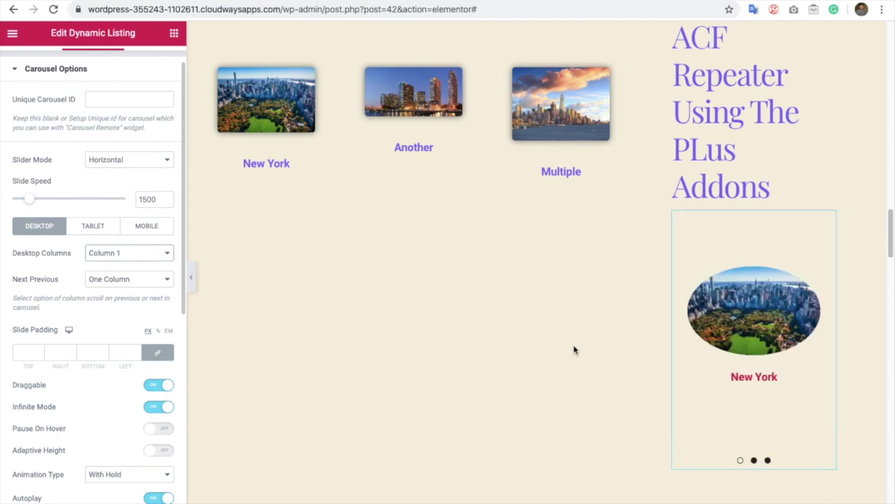
pyautogui.click(754, 459)
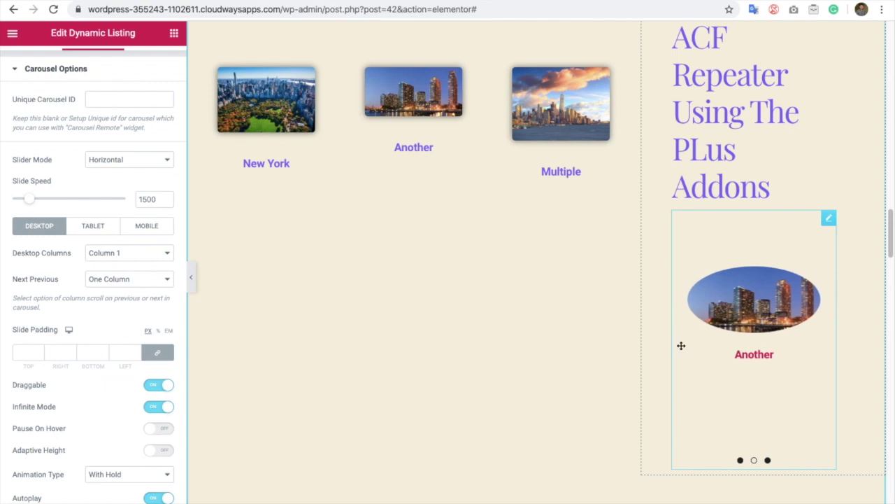
pyautogui.scroll(2, 694, 330)
pyautogui.scroll(-1, 694, 330)
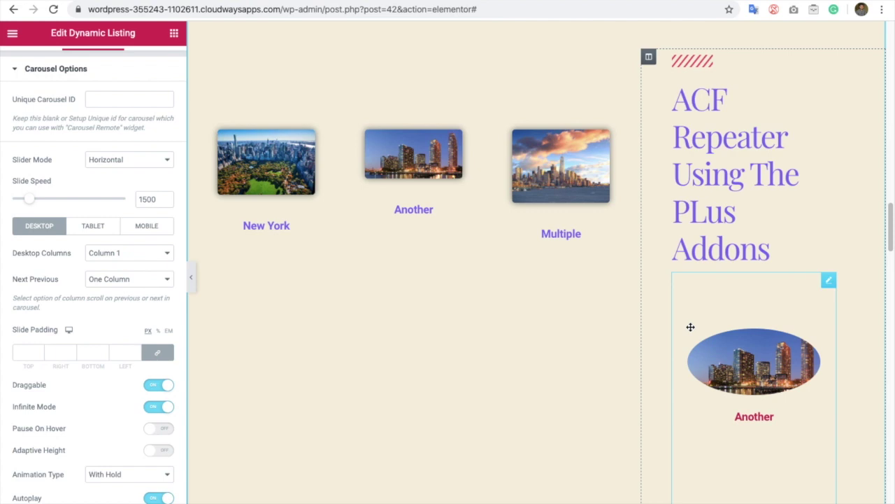